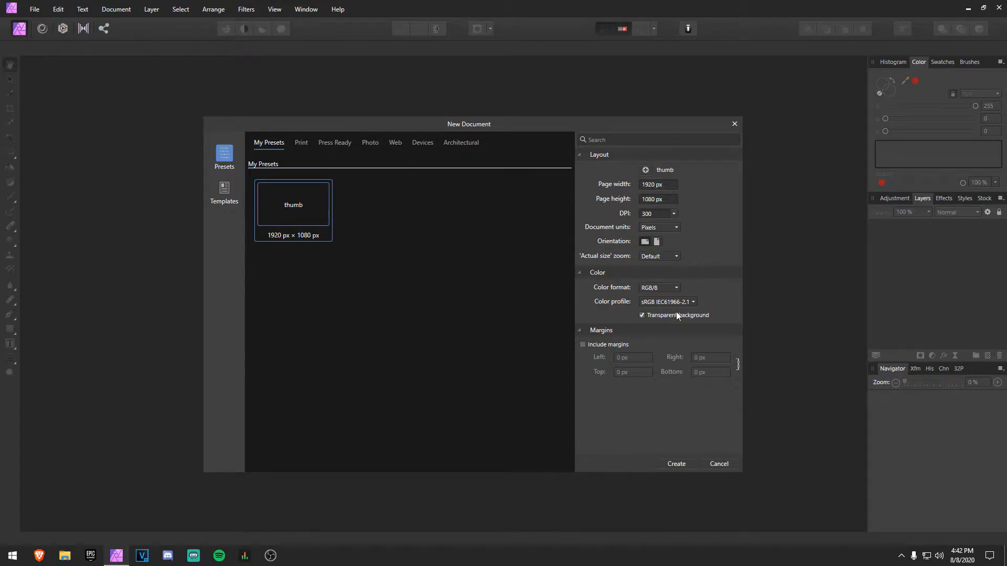
# Step: Create a new 1920 × 1080 px document from the thumb preset
pyautogui.click(676, 464)
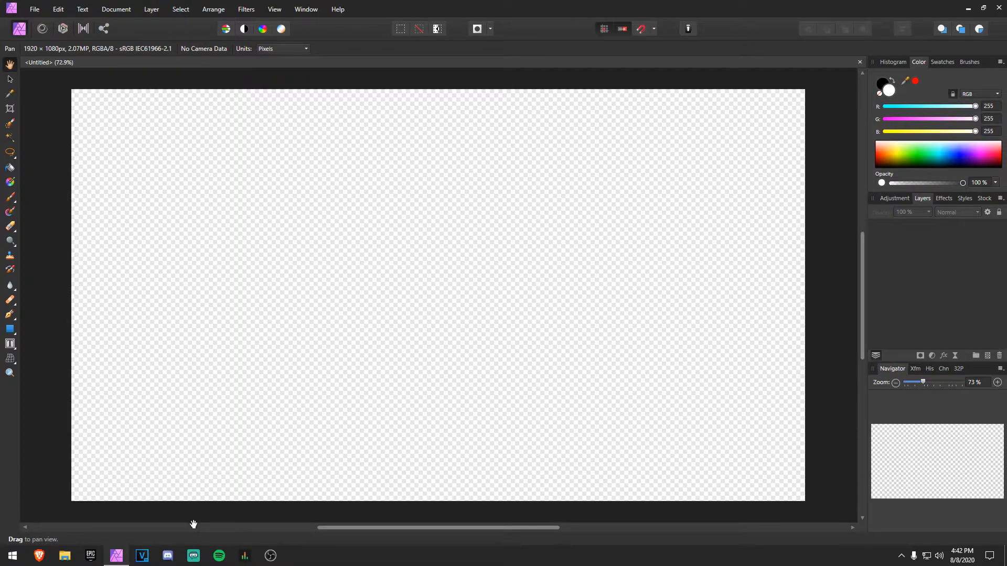
# Step: Switch to the Brave browser and search Google Images for "fortnite sky and grass scenery"
pyautogui.click(39, 556)
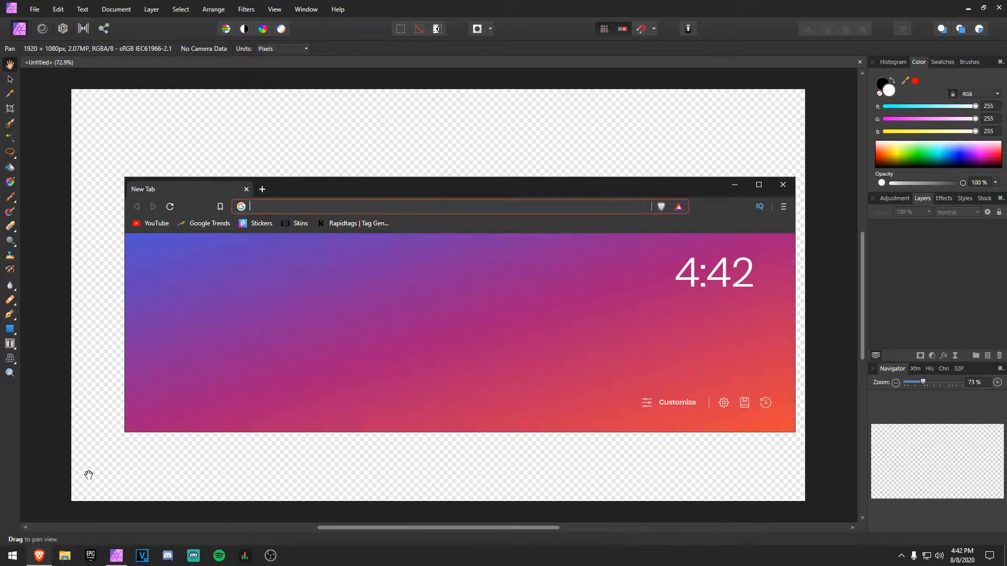
pyautogui.write('fortnite')
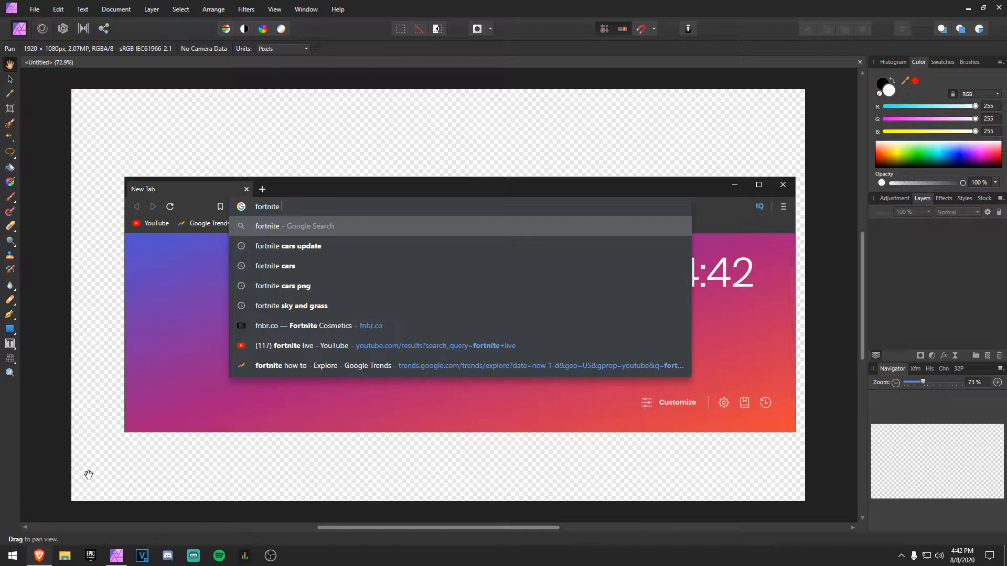
pyautogui.click(275, 306)
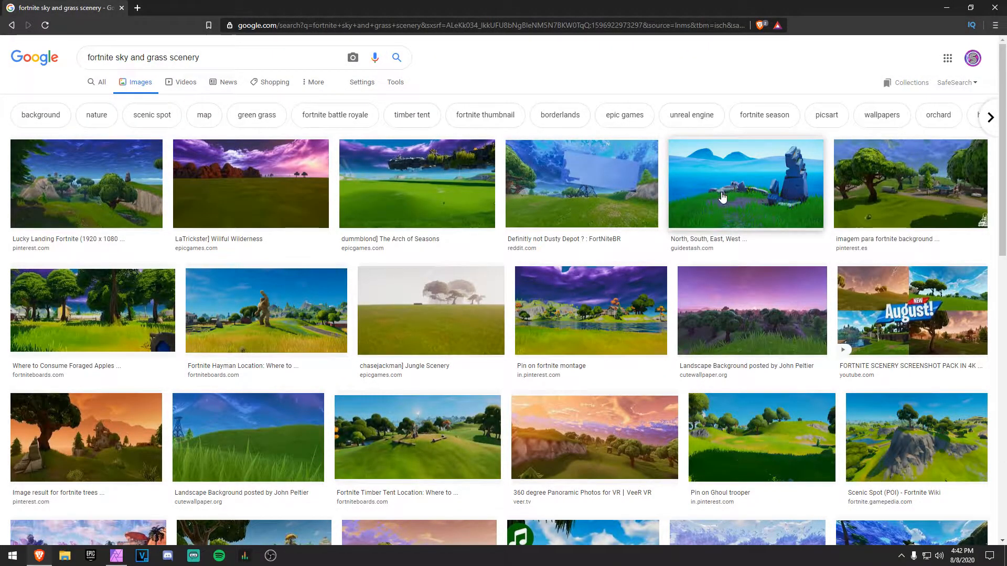
# Step: Copy the "Pin on Ghoul trooper" landscape image and paste it into the Affinity Photo document
pyautogui.click(761, 436)
pyautogui.rightClick(682, 198)
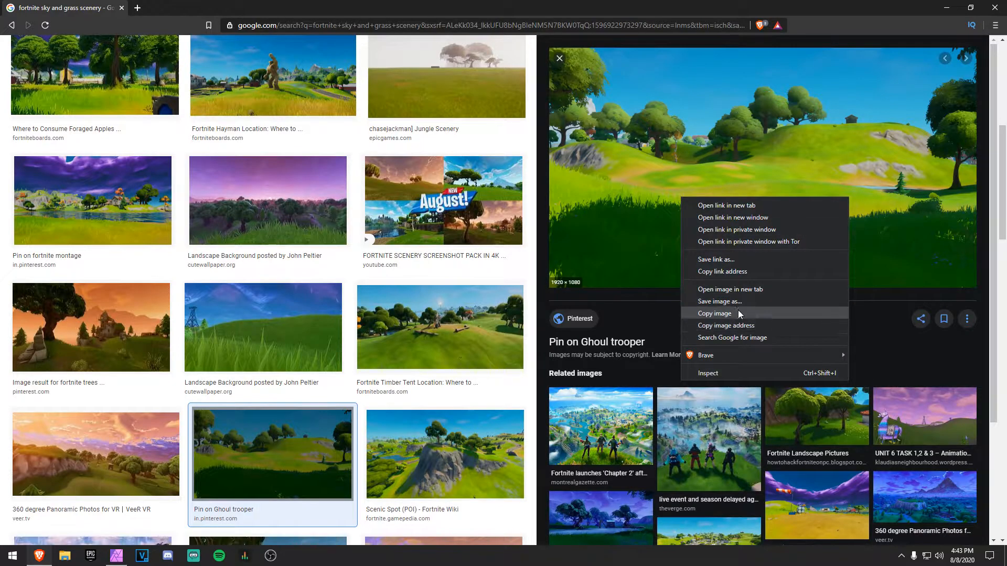
pyautogui.click(739, 314)
pyautogui.click(947, 7)
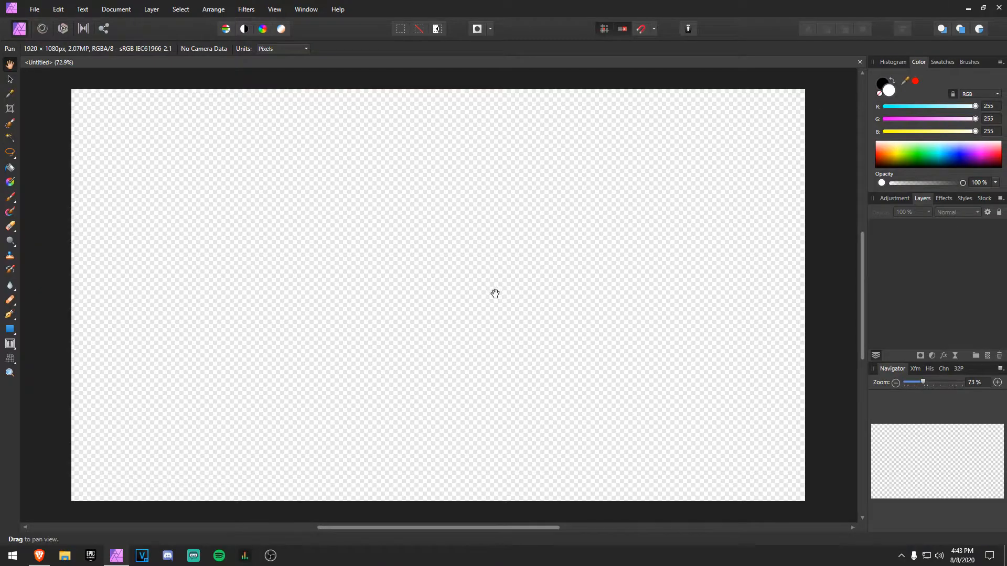
pyautogui.hotkey('ctrl', 'v')
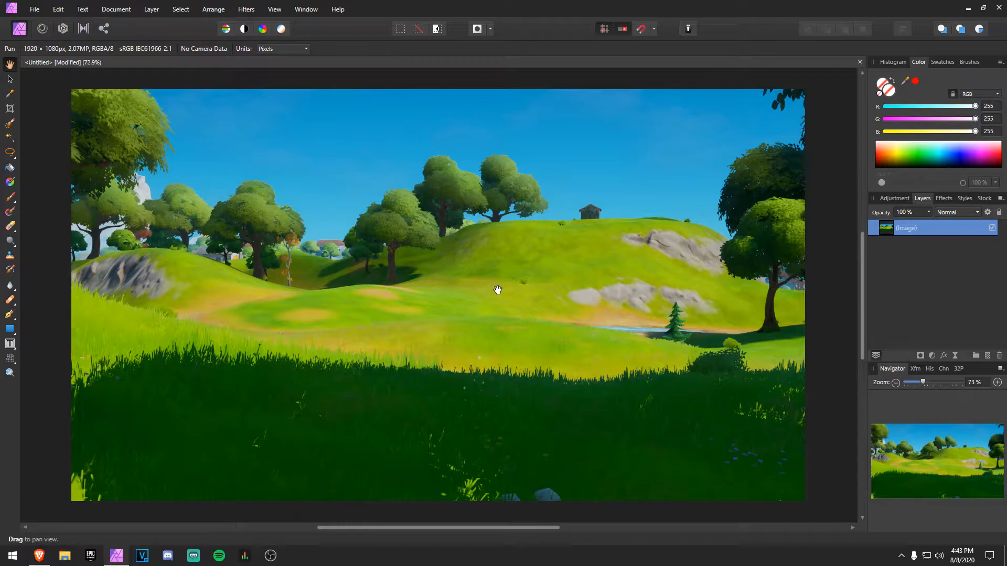
# Step: Enlarge the landscape image to about 107% and position it so it extends past the page on every side
pyautogui.click(10, 79)
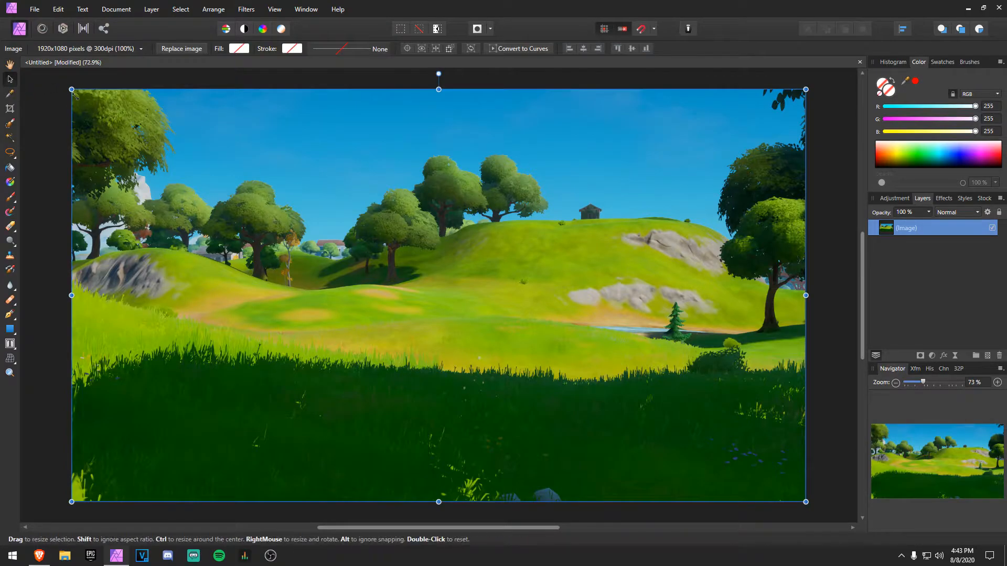
pyautogui.moveTo(72, 89); pyautogui.dragTo(48, 74)
pyautogui.moveTo(193, 164)
pyautogui.mouseDown()
pyautogui.moveTo(207, 169)
pyautogui.moveTo(195, 165)
pyautogui.mouseUp()
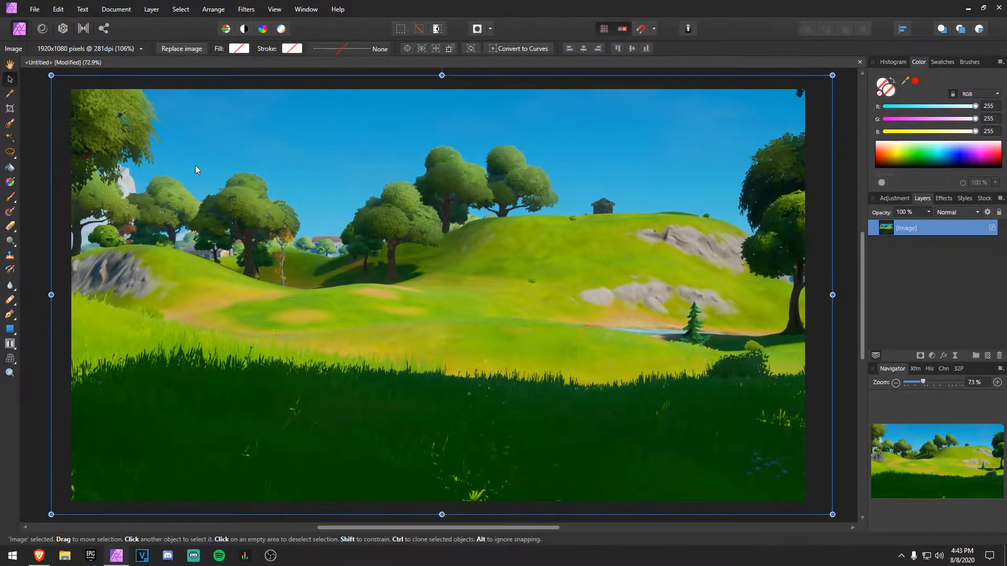
pyautogui.moveTo(52, 75); pyautogui.dragTo(50, 80)
pyautogui.click(43, 112)
pyautogui.click(291, 221)
# Step: Apply a Gaussian Blur effect with a 1.5 px radius to the landscape image
pyautogui.click(894, 199)
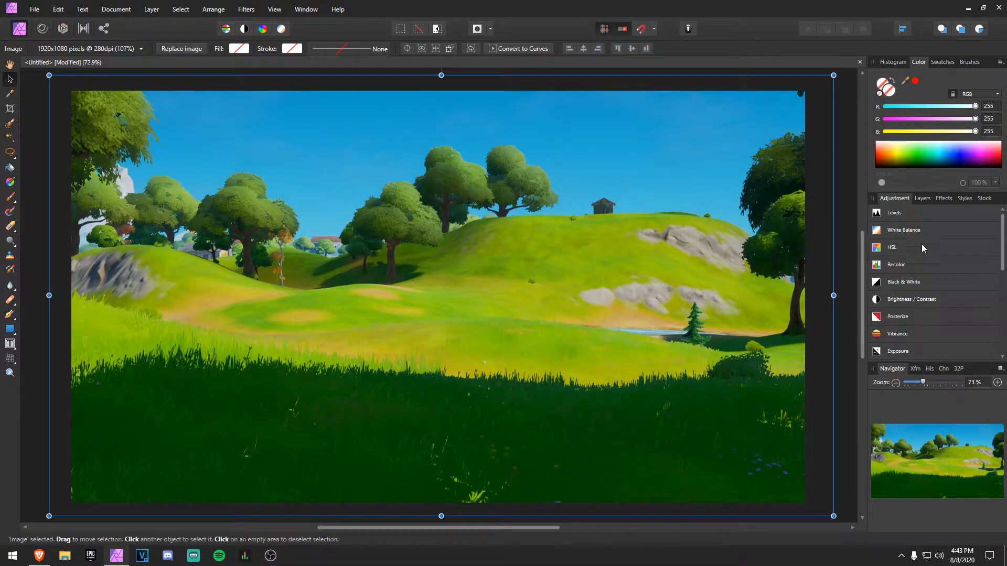
pyautogui.click(939, 198)
pyautogui.click(885, 232)
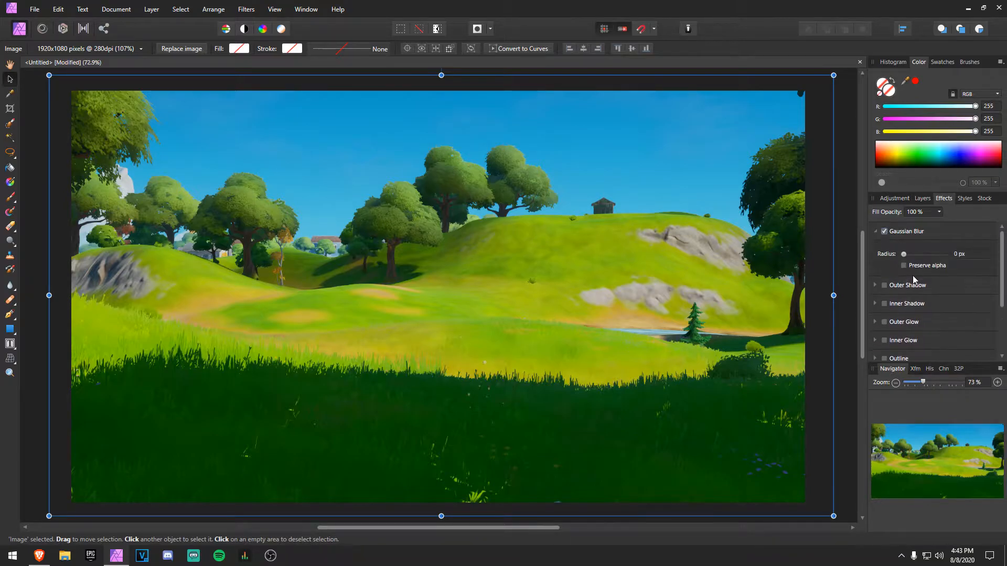
pyautogui.moveTo(908, 255); pyautogui.dragTo(914, 256)
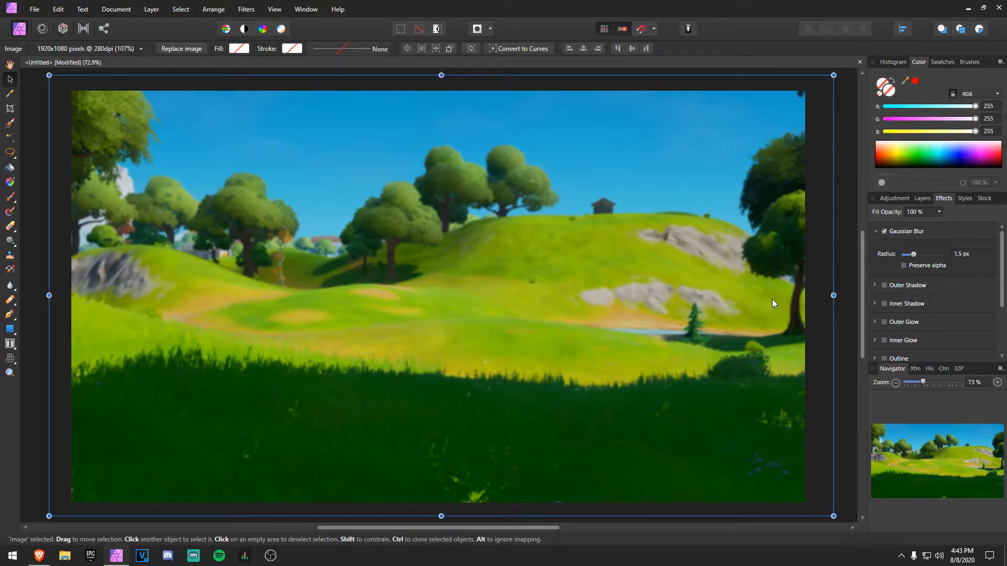
# Step: Add a Vibrance adjustment with vibrance 31% and saturation 42%, and deselect it
pyautogui.click(894, 198)
pyautogui.scroll(-1, 883, 352)
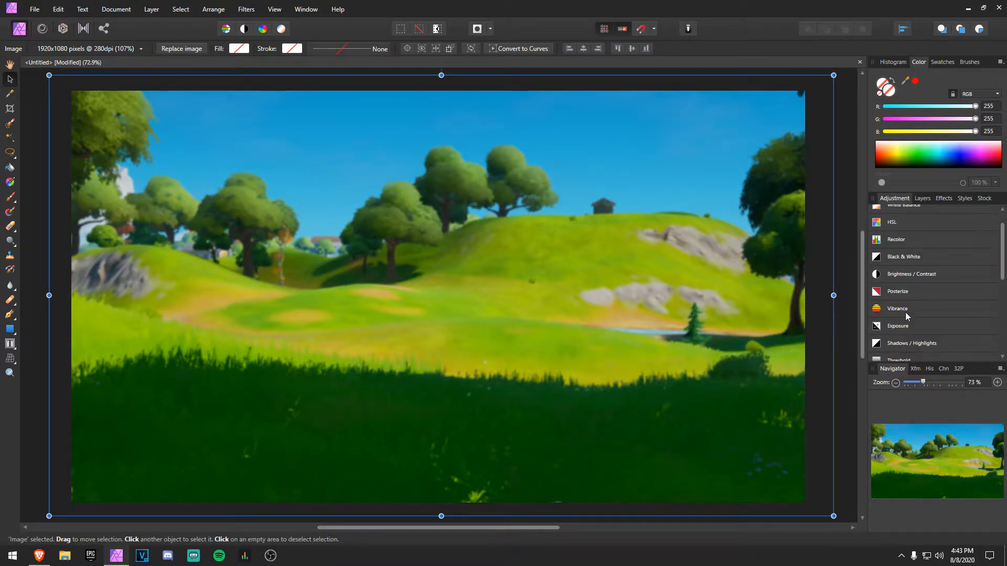
pyautogui.click(880, 356)
pyautogui.moveTo(716, 481); pyautogui.dragTo(729, 461)
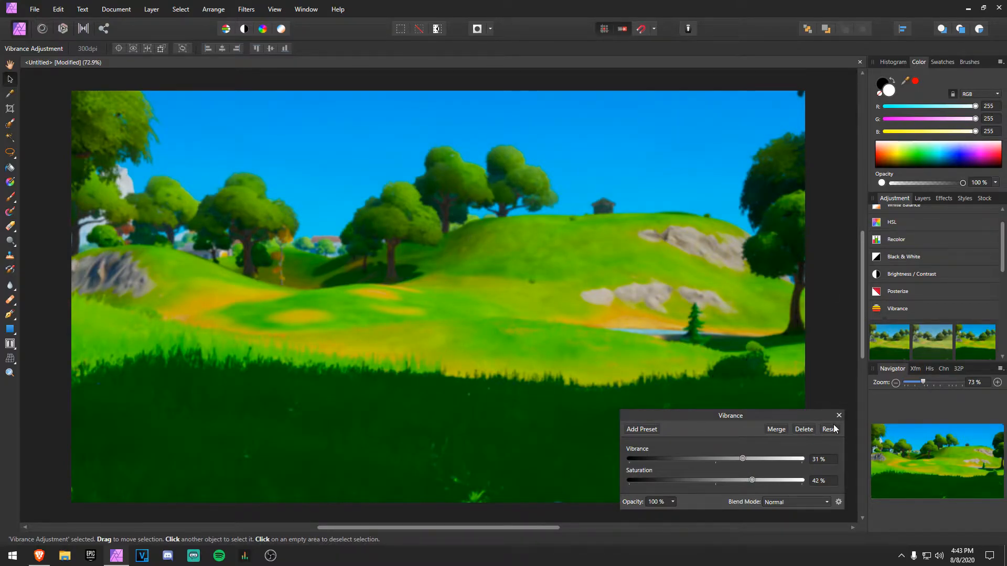
pyautogui.moveTo(709, 483); pyautogui.dragTo(741, 491)
pyautogui.click(839, 416)
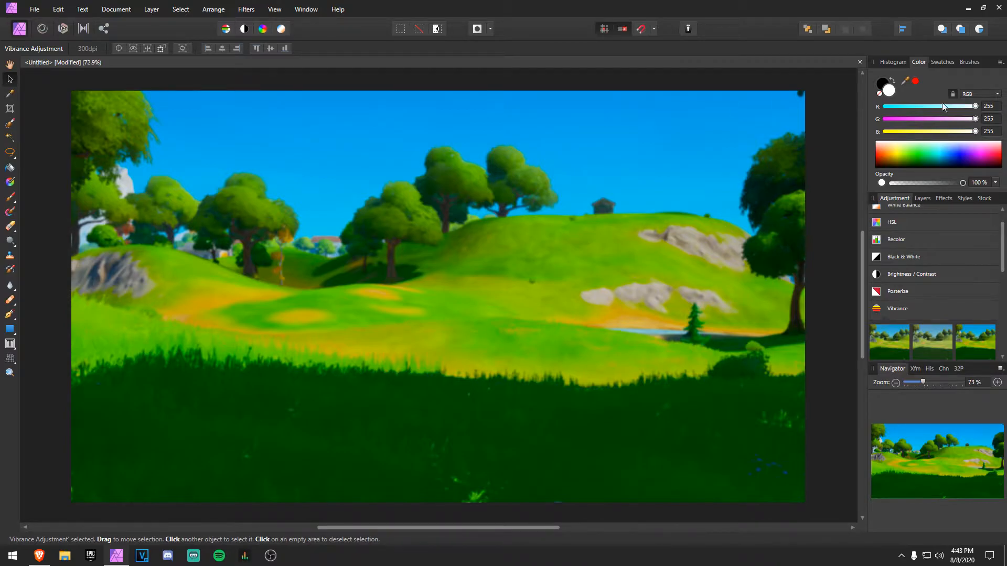
pyautogui.click(659, 275)
pyautogui.click(621, 70)
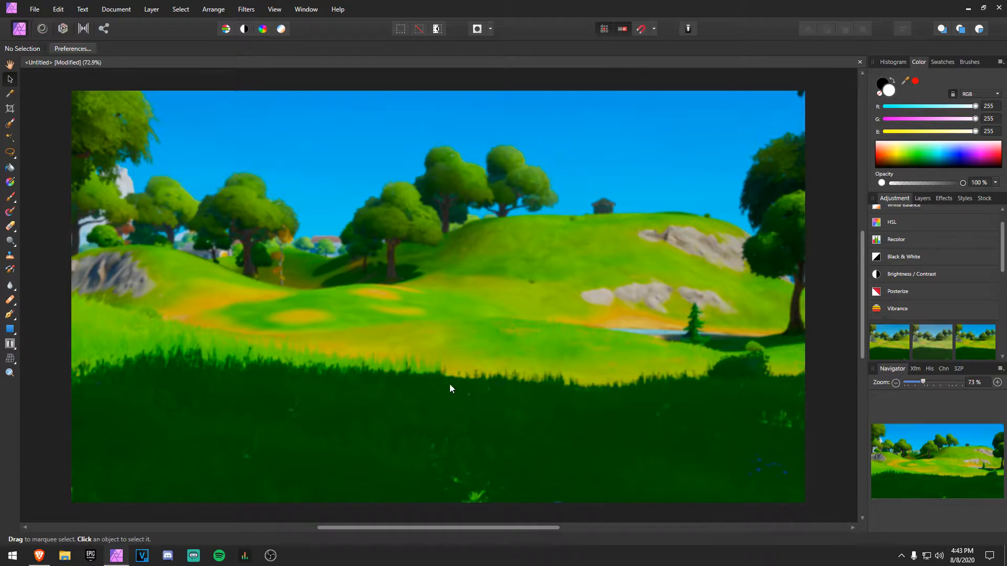
# Step: Add an empty pixel layer above the Vibrance adjustment
pyautogui.scroll(1, 449, 384)
pyautogui.scroll(-3, 875, 252)
pyautogui.scroll(1, 675, 282)
pyautogui.scroll(-2, 665, 253)
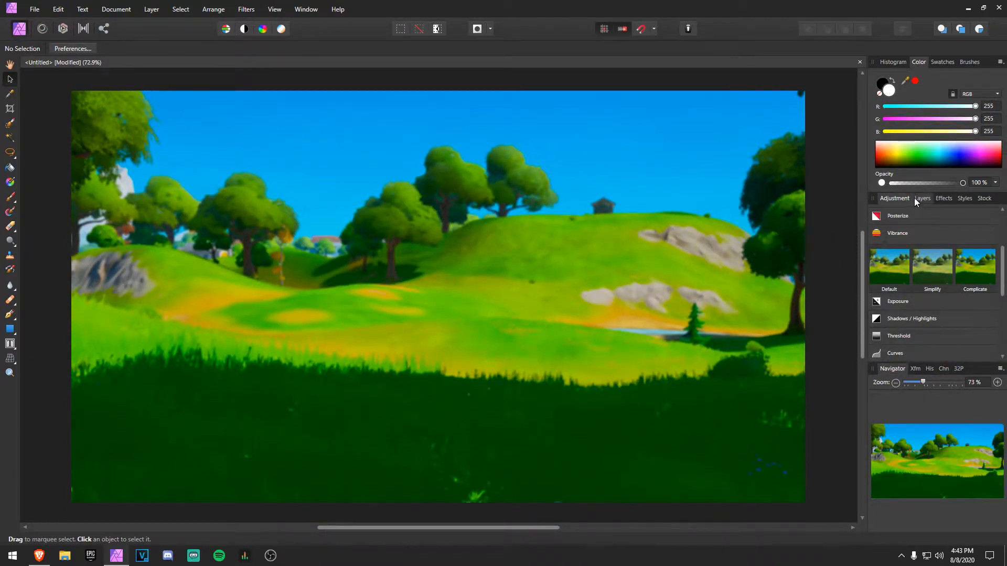
pyautogui.click(921, 198)
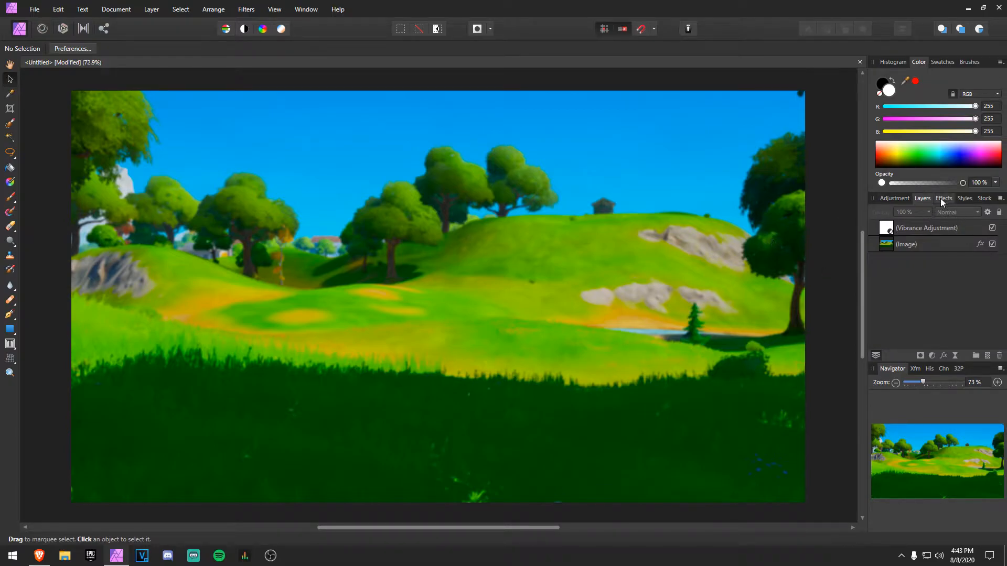
pyautogui.click(934, 231)
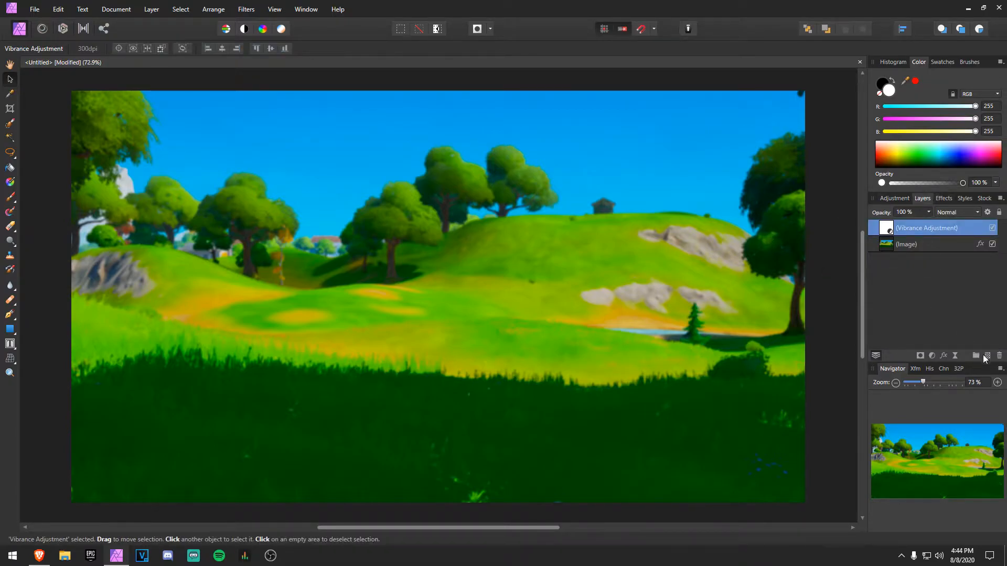
pyautogui.click(986, 357)
# Step: Create a large text frame from the page's upper-left corner reading BUILD FASTER in ObelixPro at 64 pt
pyautogui.click(9, 344)
pyautogui.click(9, 345)
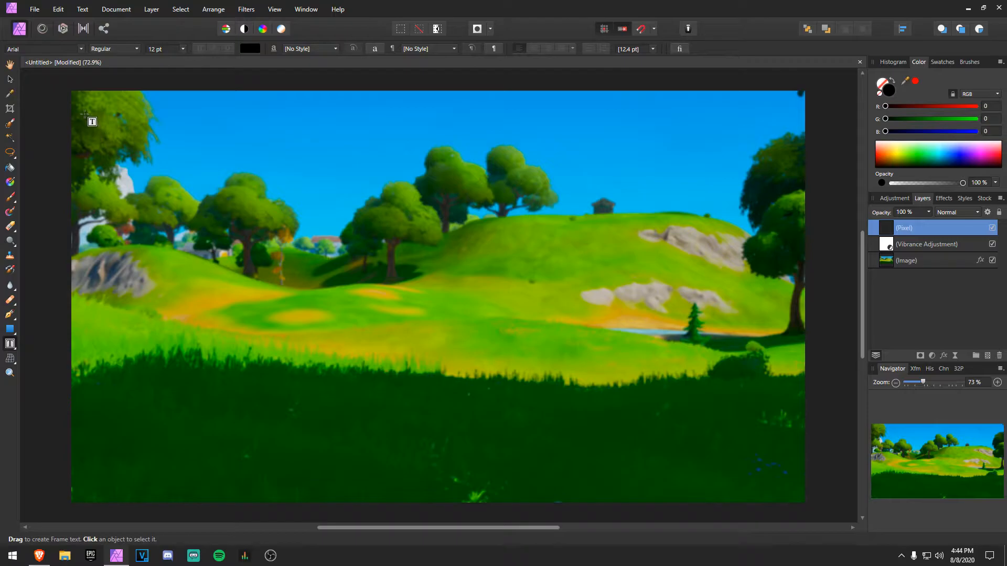
pyautogui.moveTo(86, 105); pyautogui.dragTo(545, 509)
pyautogui.click(81, 47)
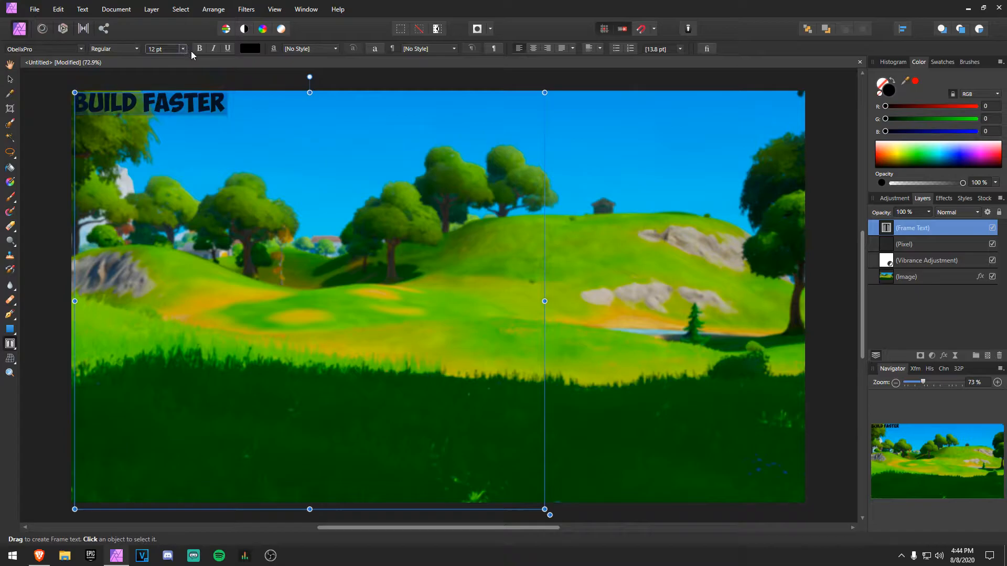
pyautogui.click(182, 49)
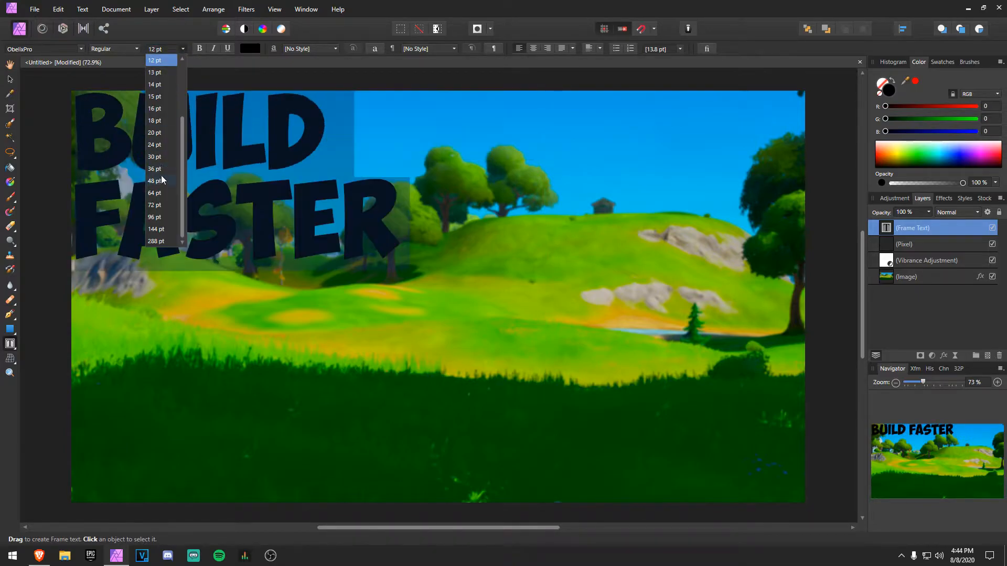
pyautogui.click(156, 193)
pyautogui.click(237, 231)
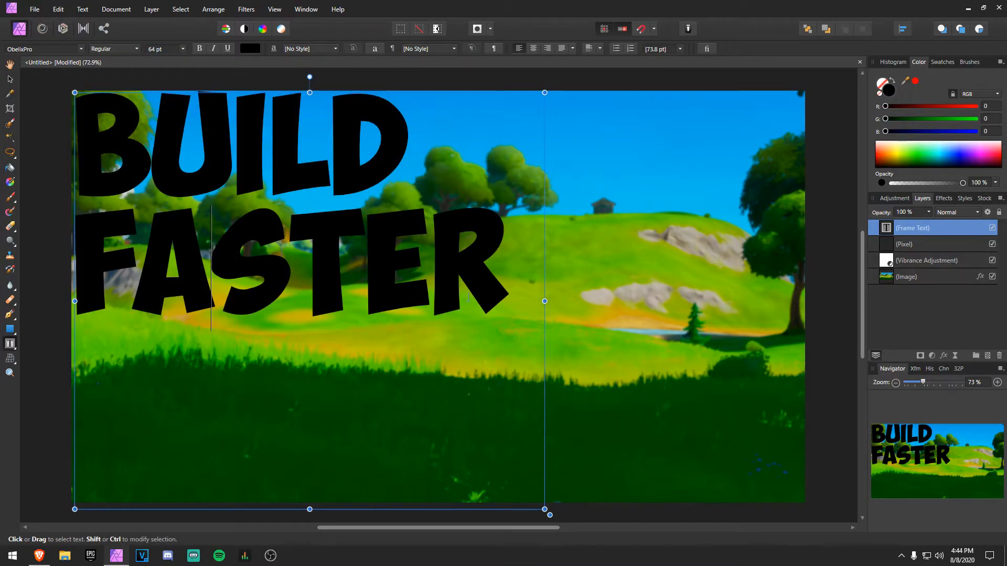
# Step: Add a HOW TO line above BUILD FASTER in the text frame
pyautogui.click(479, 289)
pyautogui.moveTo(497, 288); pyautogui.dragTo(86, 168)
pyautogui.click(106, 181)
pyautogui.write('HOW TO')
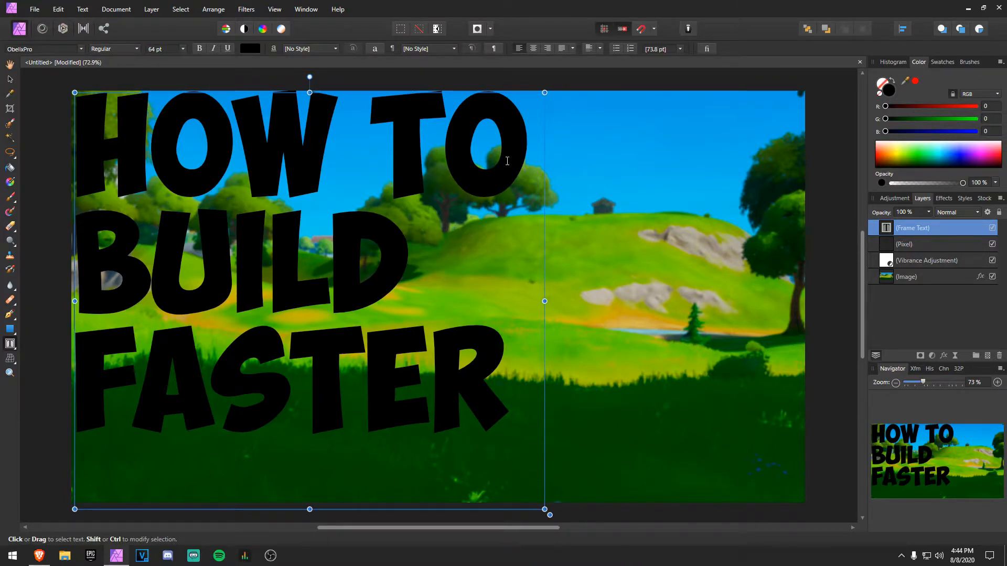
# Step: Delete the HOW TO line from the text frame, keeping BUILD FASTER
pyautogui.moveTo(507, 171); pyautogui.dragTo(76, 173)
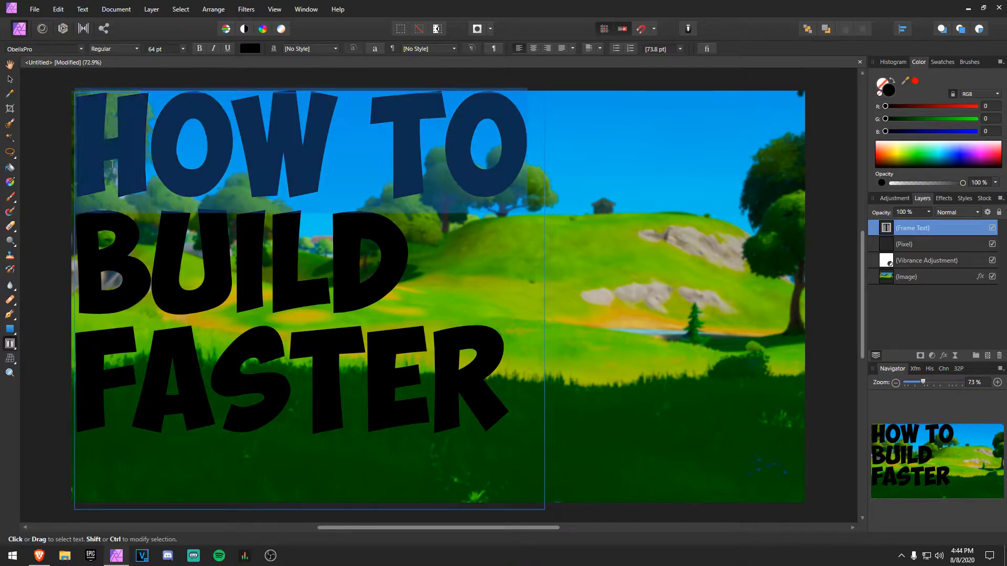
pyautogui.press('BackSpace')
pyautogui.click(118, 181)
pyautogui.press('BackSpace')
# Step: Colour the whole BUILD FASTER text white
pyautogui.moveTo(508, 273); pyautogui.dragTo(76, 142)
pyautogui.moveTo(896, 160); pyautogui.dragTo(708, 8)
# Step: Apply a black Outline effect with a 21.5 px radius to the BUILD FASTER text
pyautogui.doubleClick(493, 283)
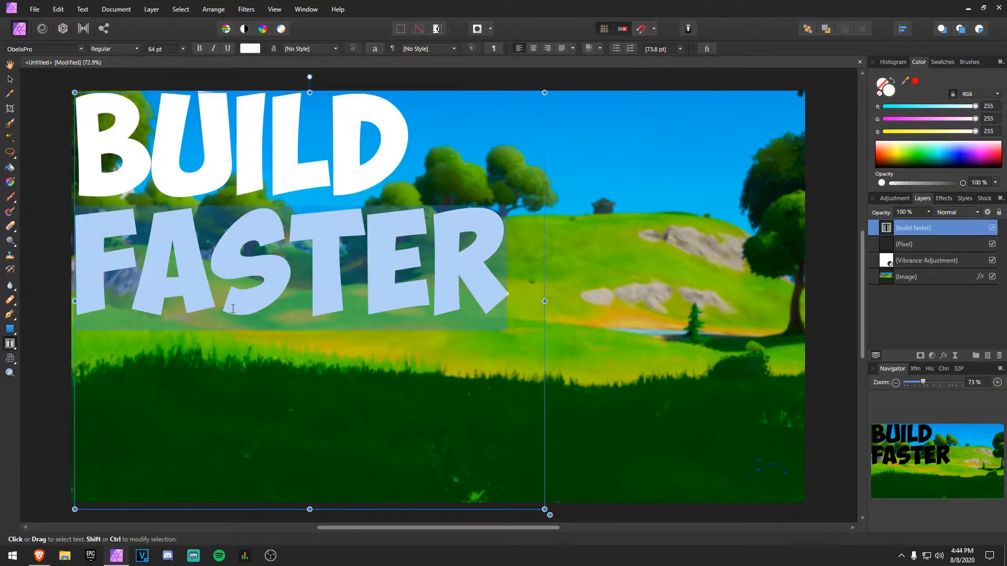
pyautogui.moveTo(501, 278); pyautogui.dragTo(117, 206)
pyautogui.hotkey('ctrl', 'a')
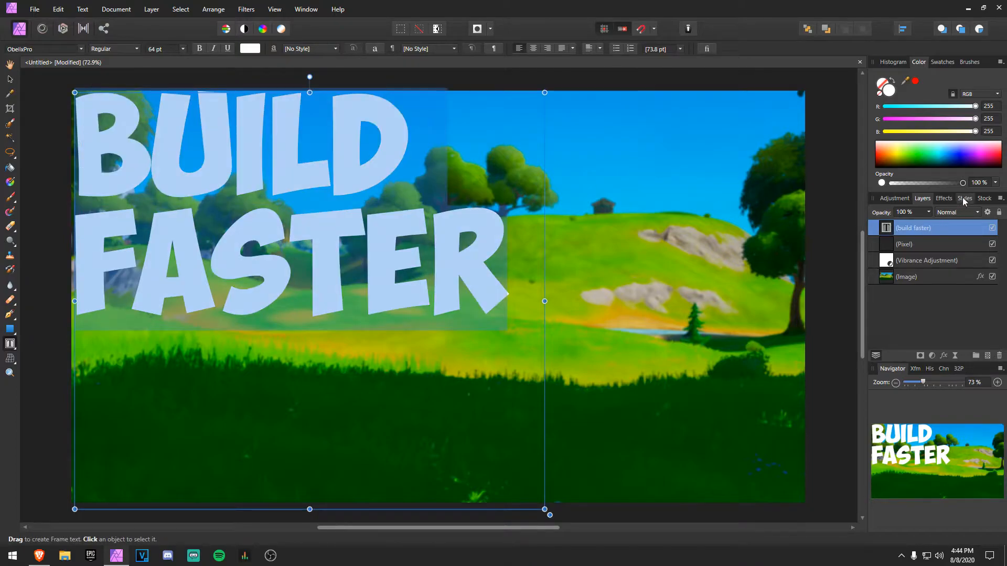
pyautogui.click(943, 198)
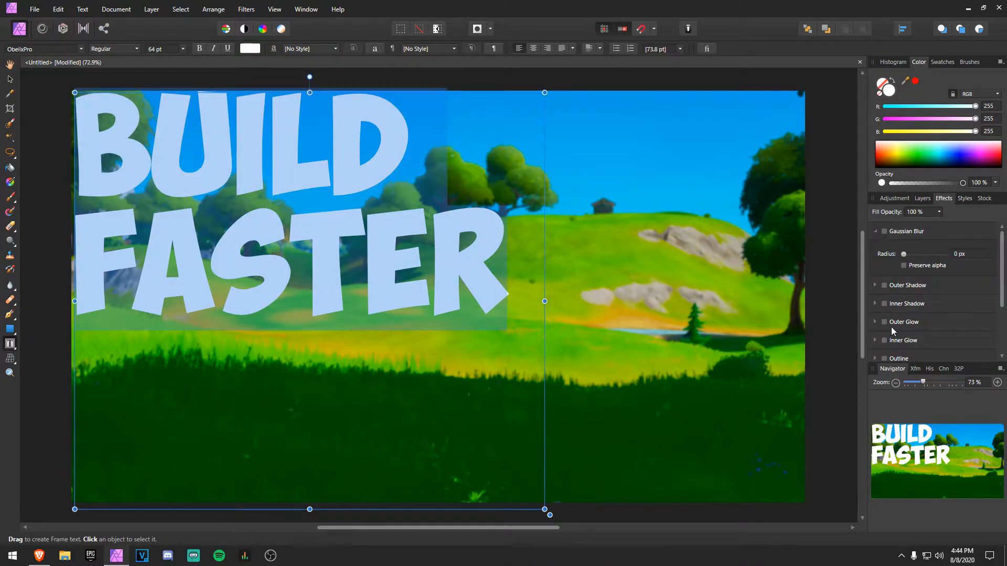
pyautogui.scroll(-1, 885, 343)
pyautogui.click(884, 337)
pyautogui.scroll(-2, 914, 322)
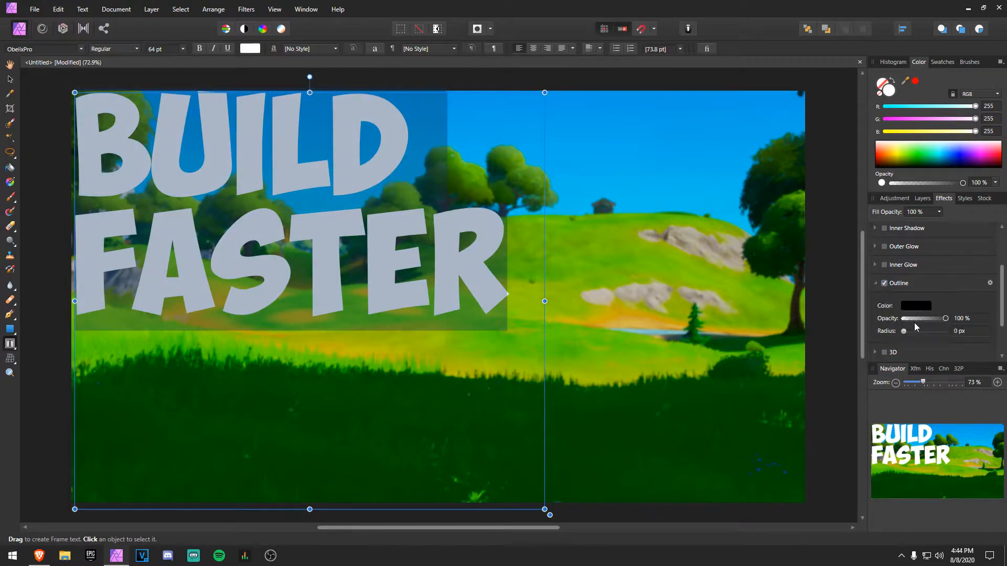
pyautogui.moveTo(907, 332); pyautogui.dragTo(927, 335)
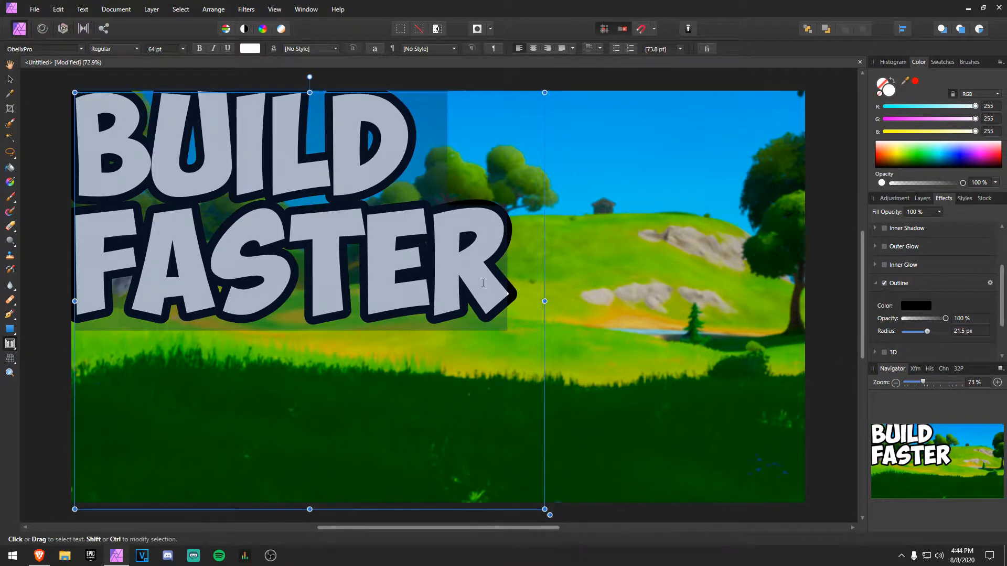
# Step: Colour the word FASTER yellow by setting its blue value to 0
pyautogui.doubleClick(457, 274)
pyautogui.moveTo(975, 132); pyautogui.dragTo(886, 132)
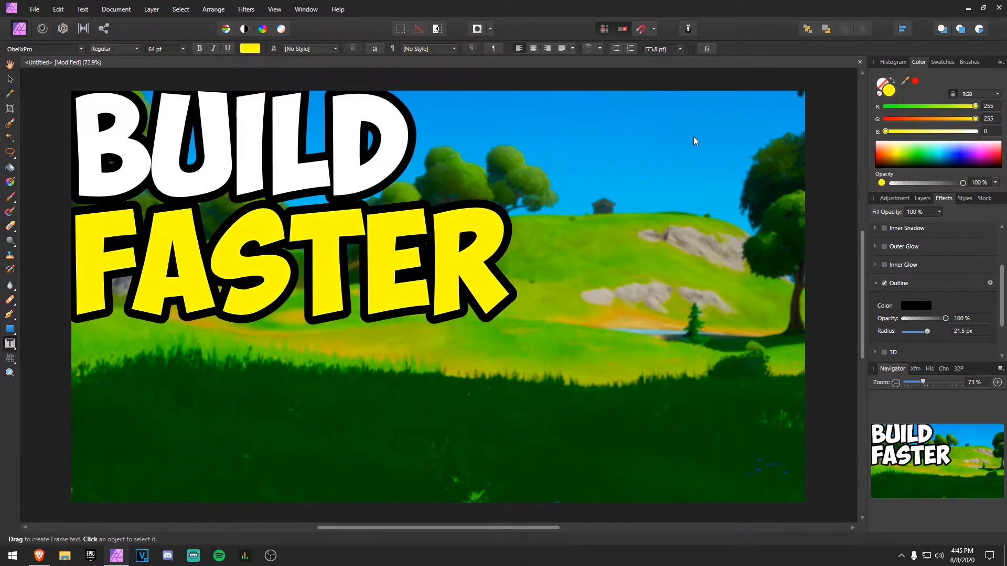
# Step: Shift the BUILD FASTER text slightly down so its outline fits inside the page, and deselect it
pyautogui.click(10, 79)
pyautogui.moveTo(208, 178); pyautogui.dragTo(210, 186)
pyautogui.click(28, 162)
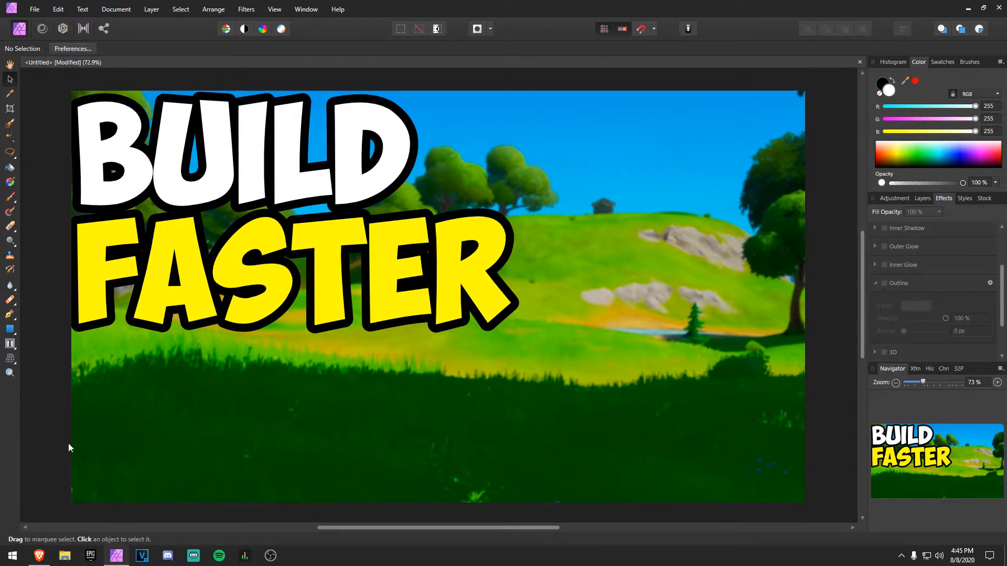
# Step: Find the starburst image in the file folders and place it into the document
pyautogui.click(64, 556)
pyautogui.doubleClick(422, 223)
pyautogui.scroll(-5, 601, 283)
pyautogui.click(786, 286)
pyautogui.moveTo(785, 280); pyautogui.dragTo(263, 263)
# Step: Enlarge the starburst image to cover the whole page and move its layer beneath the build faster text
pyautogui.moveTo(524, 431); pyautogui.dragTo(379, 240)
pyautogui.moveTo(775, 436); pyautogui.dragTo(936, 520)
pyautogui.moveTo(625, 316); pyautogui.dragTo(590, 317)
pyautogui.click(922, 198)
pyautogui.moveTo(933, 232); pyautogui.dragTo(928, 250)
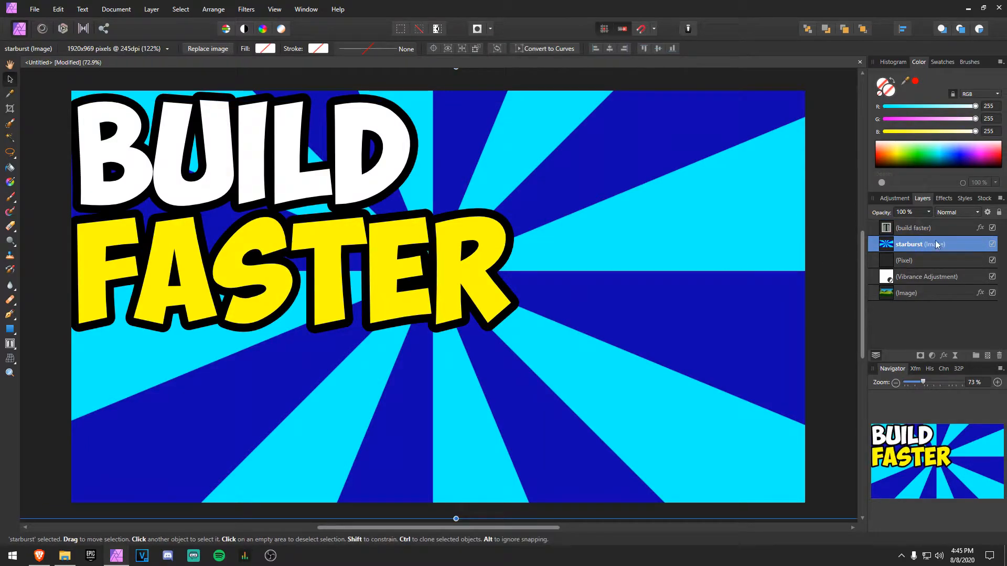
# Step: Lower the starburst layer's opacity to 18% and deselect it
pyautogui.click(928, 213)
pyautogui.moveTo(927, 223); pyautogui.dragTo(871, 227)
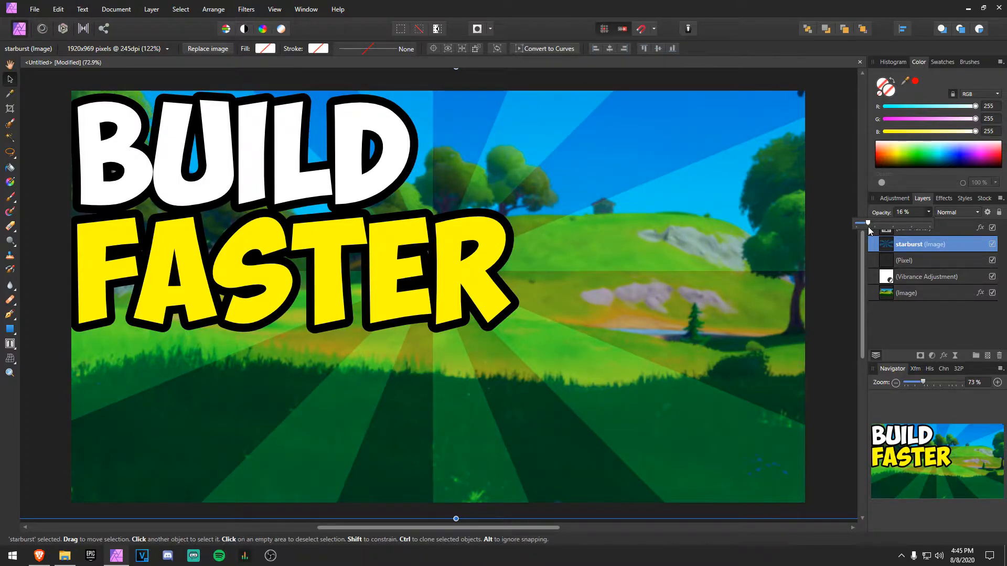
pyautogui.scroll(2, 566, 231)
pyautogui.scroll(-2, 568, 232)
pyautogui.scroll(1, 568, 252)
pyautogui.scroll(1, 569, 266)
pyautogui.click(596, 72)
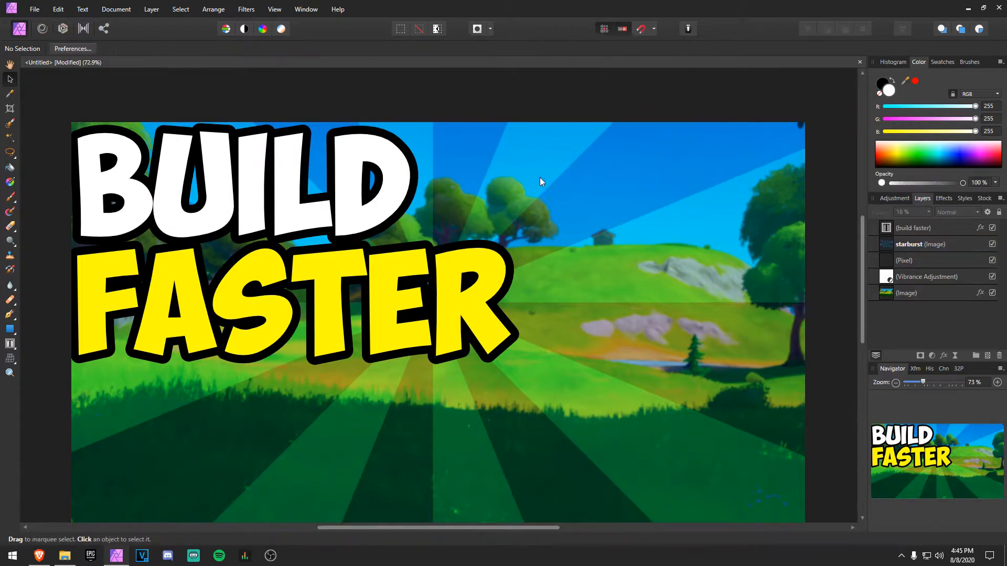
pyautogui.scroll(-2, 552, 154)
pyautogui.click(351, 280)
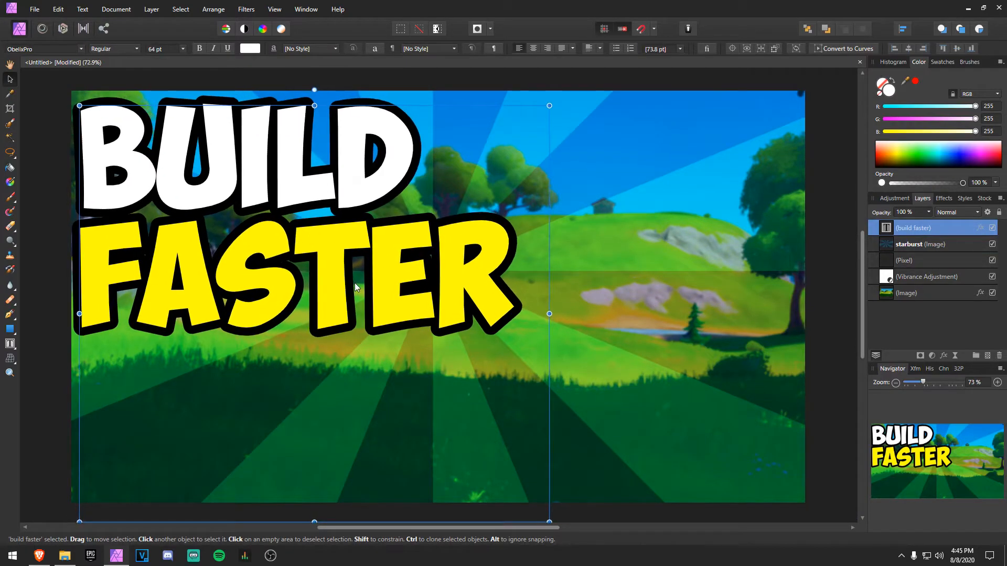
pyautogui.scroll(2, 361, 286)
pyautogui.click(346, 87)
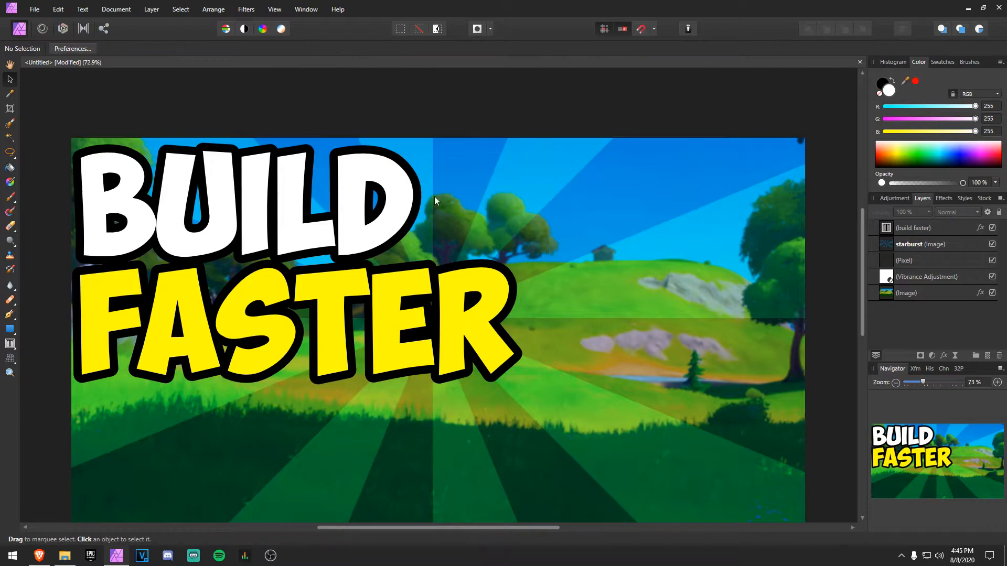
pyautogui.scroll(-3, 750, 272)
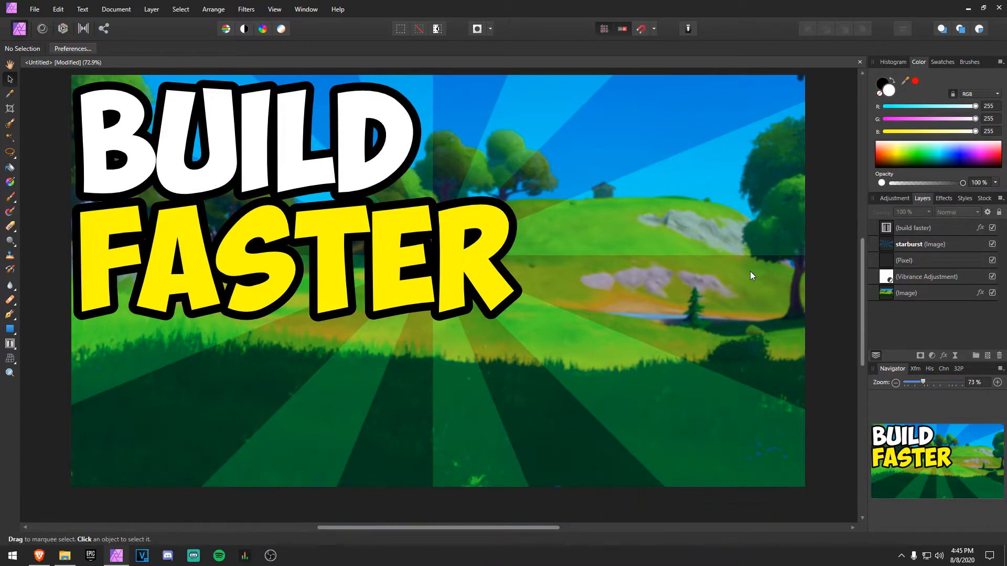
pyautogui.scroll(2, 703, 241)
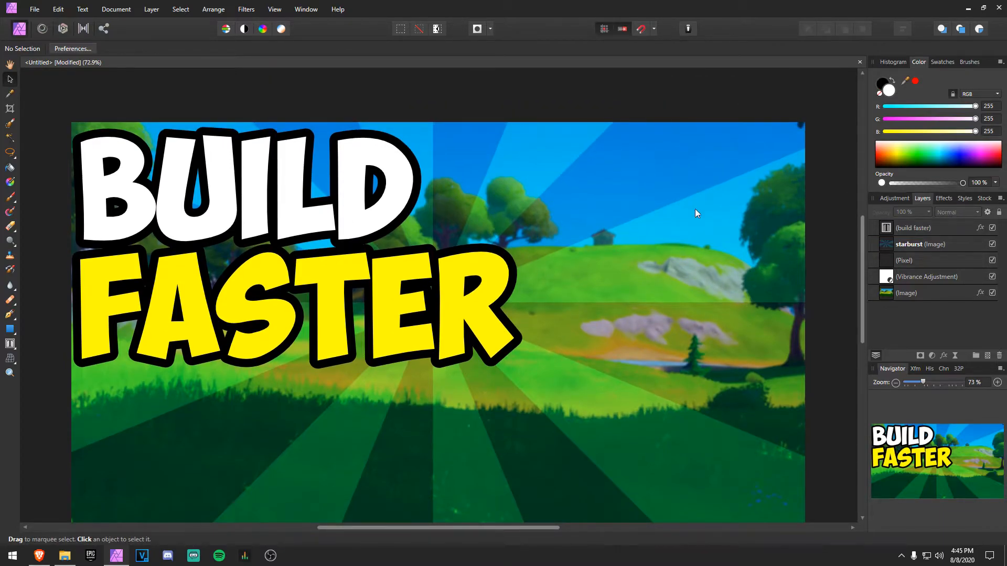
pyautogui.scroll(-6, 694, 208)
pyautogui.scroll(4, 614, 317)
# Step: Find the skull trooper image in the file folders, place it into the document and position it at the page's lower right
pyautogui.click(65, 555)
pyautogui.scroll(3, 610, 284)
pyautogui.scroll(-3, 610, 284)
pyautogui.click(607, 295)
pyautogui.moveTo(563, 112); pyautogui.dragTo(562, 110)
pyautogui.click(530, 125)
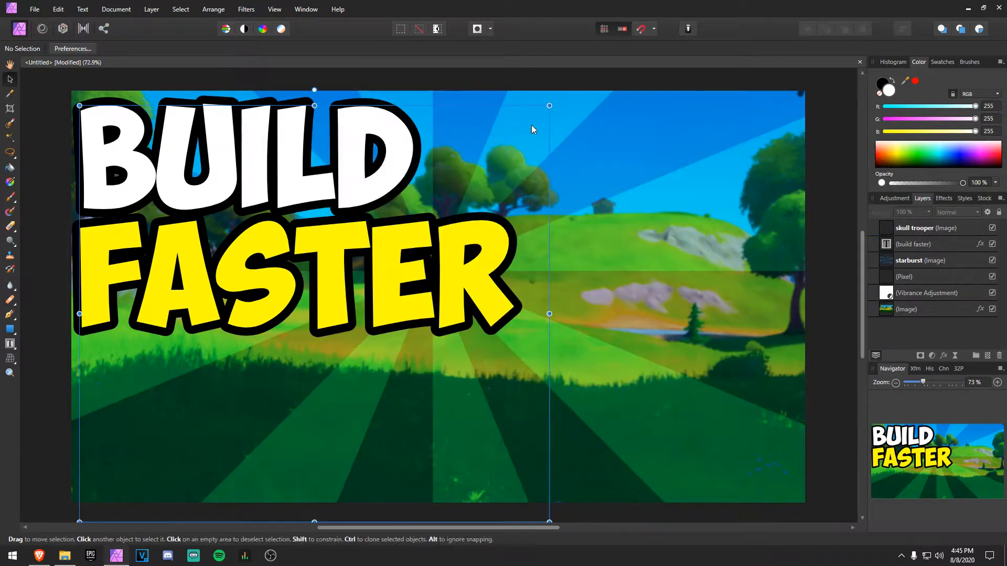
pyautogui.moveTo(713, 303); pyautogui.dragTo(687, 396)
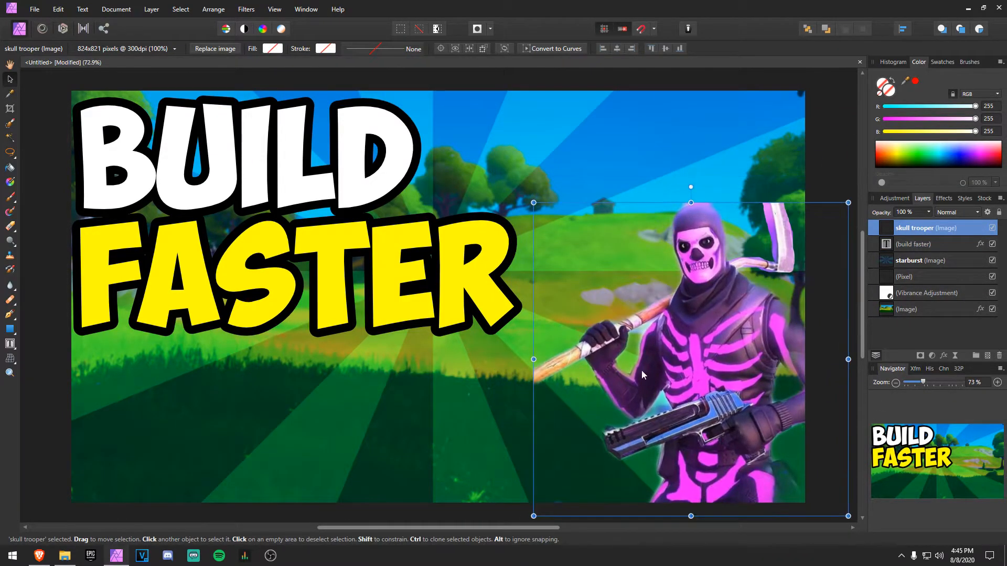
# Step: Enlarge the skull trooper to fill most of the page's right half and move its layer beneath the build faster text
pyautogui.moveTo(534, 202); pyautogui.dragTo(457, 123)
pyautogui.moveTo(608, 238)
pyautogui.mouseDown()
pyautogui.moveTo(609, 219)
pyautogui.moveTo(597, 218)
pyautogui.moveTo(603, 228)
pyautogui.mouseUp()
pyautogui.moveTo(929, 246); pyautogui.dragTo(929, 222)
pyautogui.click(646, 313)
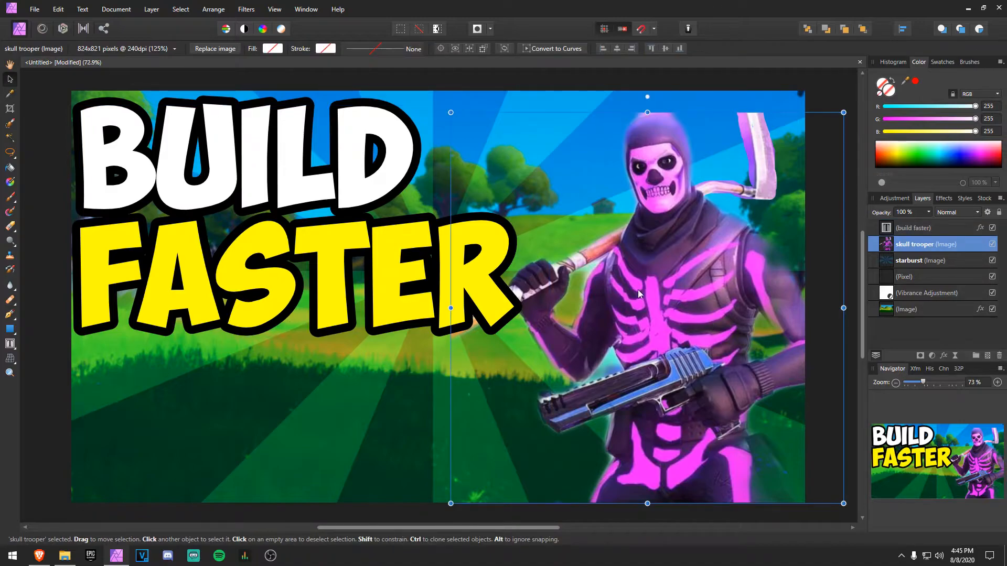
# Step: Place the red arrow image from the backgrounds folder into the document, below the FASTER text
pyautogui.click(308, 237)
pyautogui.click(53, 231)
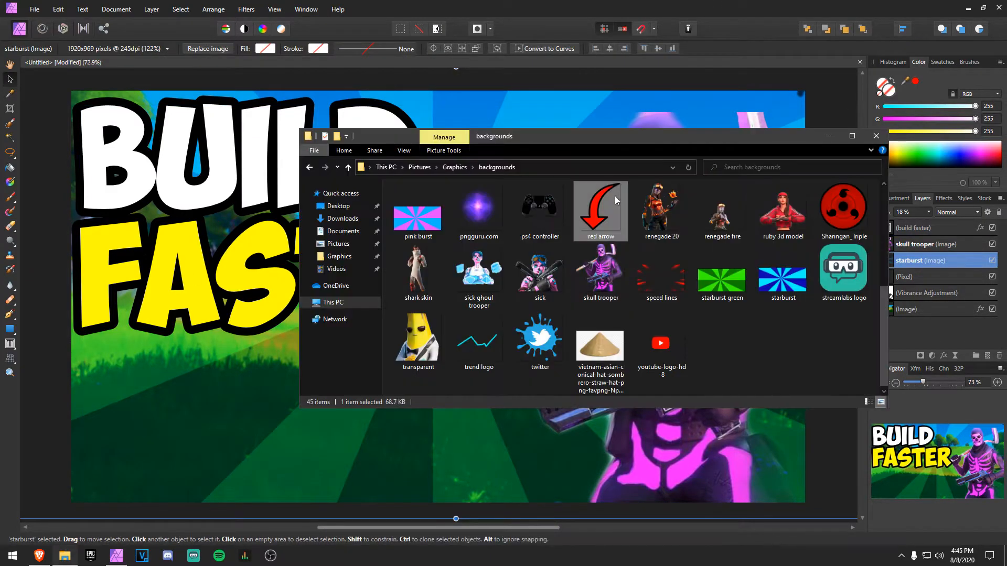
pyautogui.moveTo(162, 371); pyautogui.dragTo(162, 371)
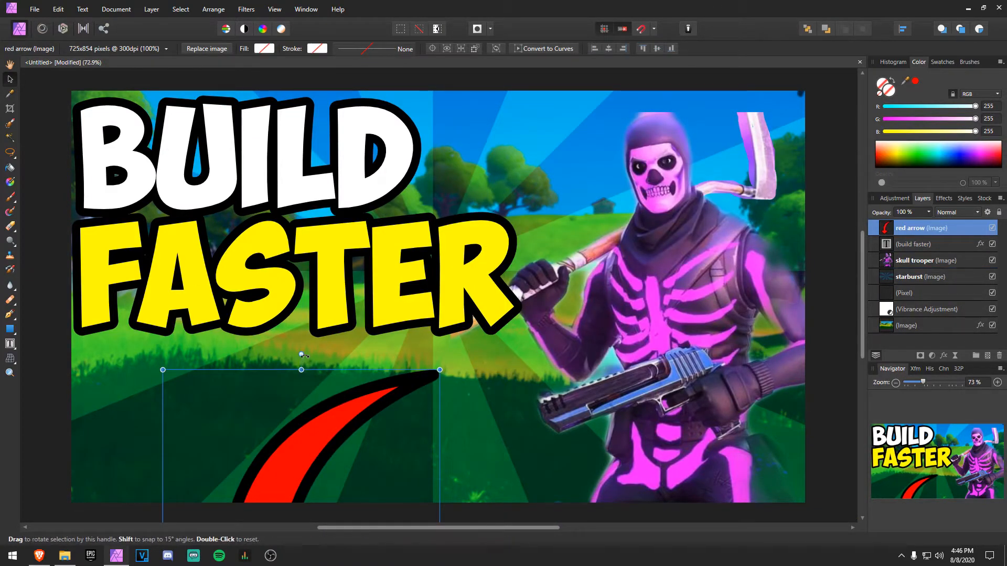
# Step: Rotate the red arrow and move it beneath the end of FASTER so it points up at the text
pyautogui.moveTo(301, 353); pyautogui.dragTo(325, 565)
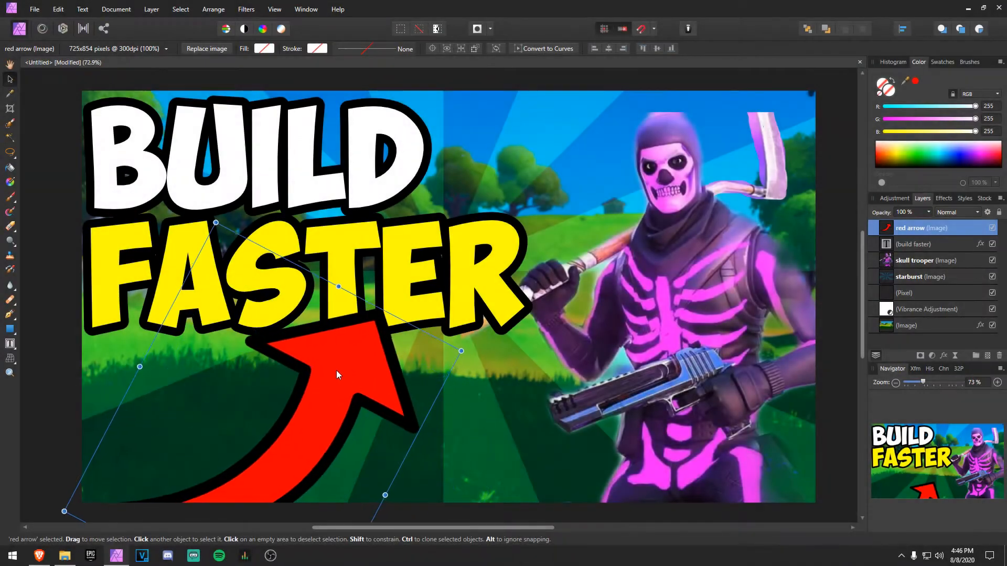
pyautogui.moveTo(336, 370); pyautogui.dragTo(415, 271)
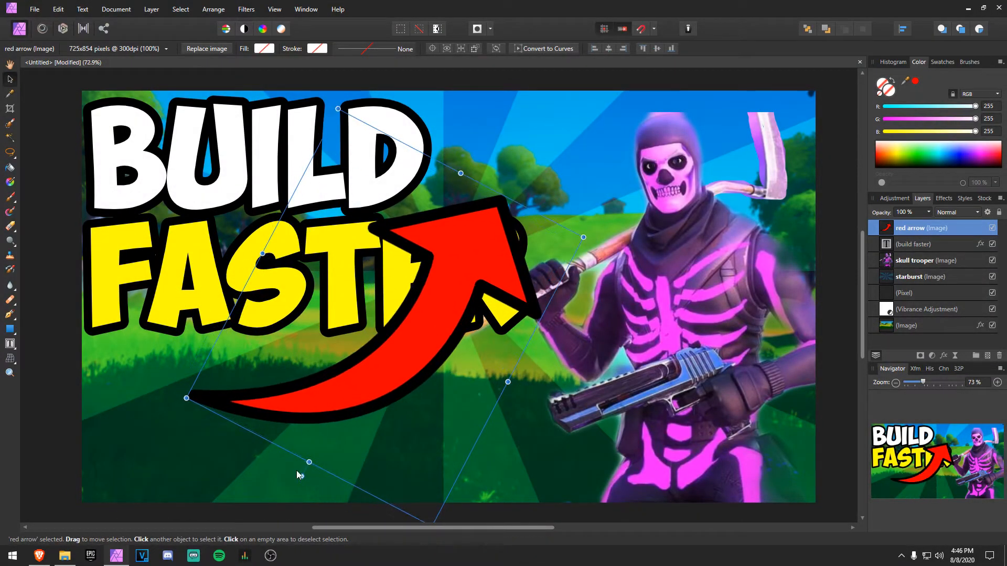
pyautogui.moveTo(302, 479); pyautogui.dragTo(341, 482)
pyautogui.moveTo(427, 507); pyautogui.dragTo(520, 445)
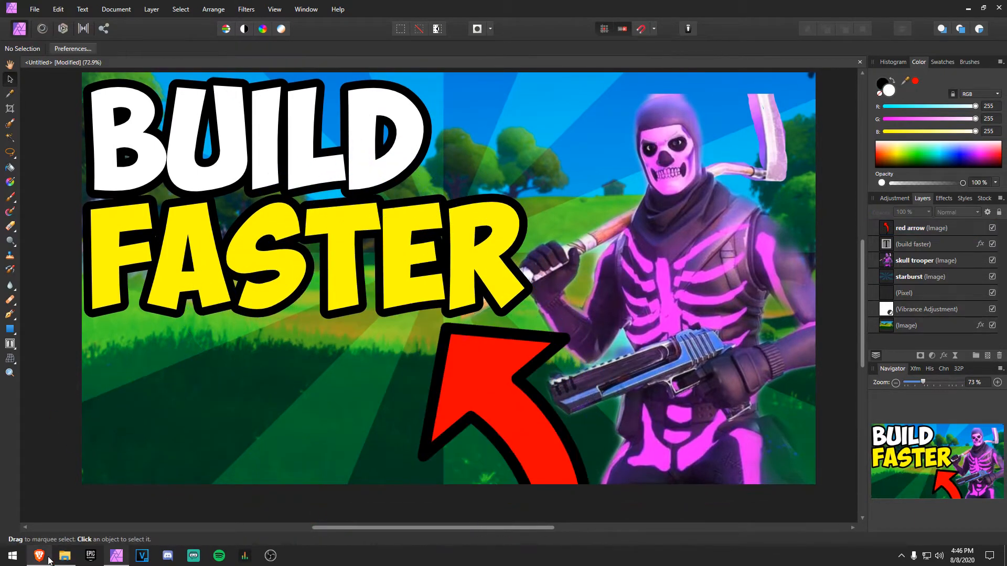
# Step: Switch to the Brave browser, put a new tab in its own window and open the bookmarked PicsArt stickers page
pyautogui.click(48, 560)
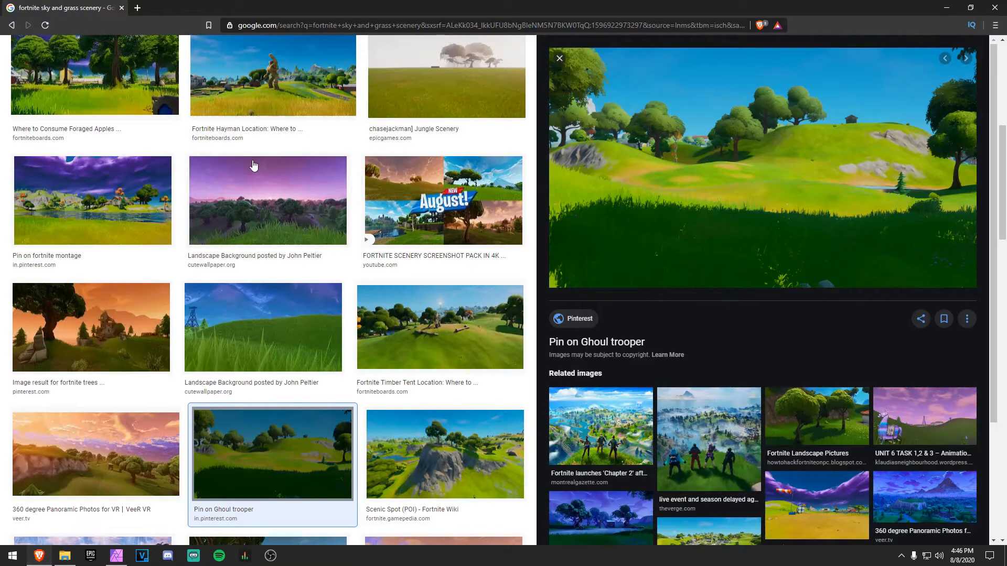
pyautogui.scroll(5, 169, 103)
pyautogui.hotkey('ctrl', 't')
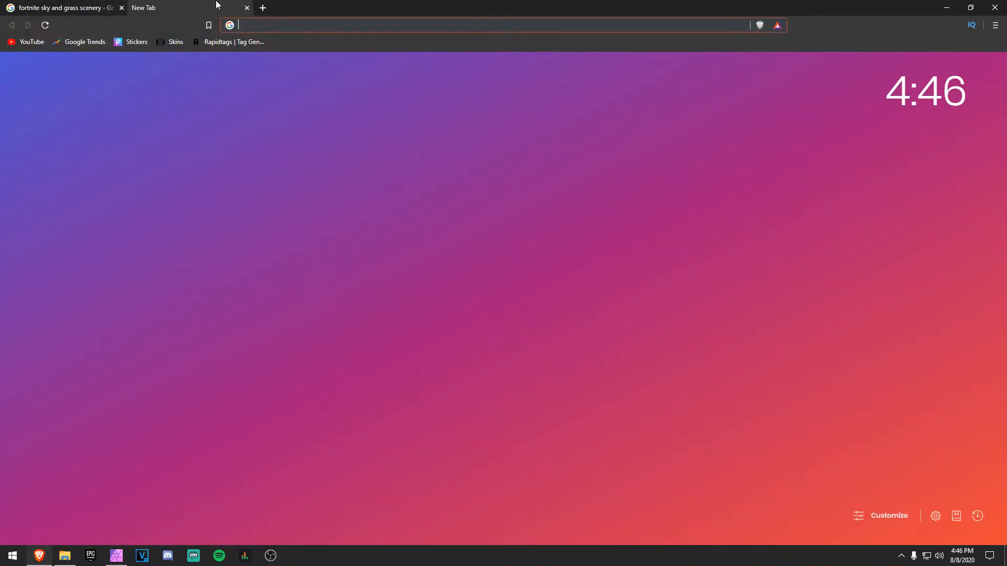
pyautogui.doubleClick(333, 5)
pyautogui.click(246, 188)
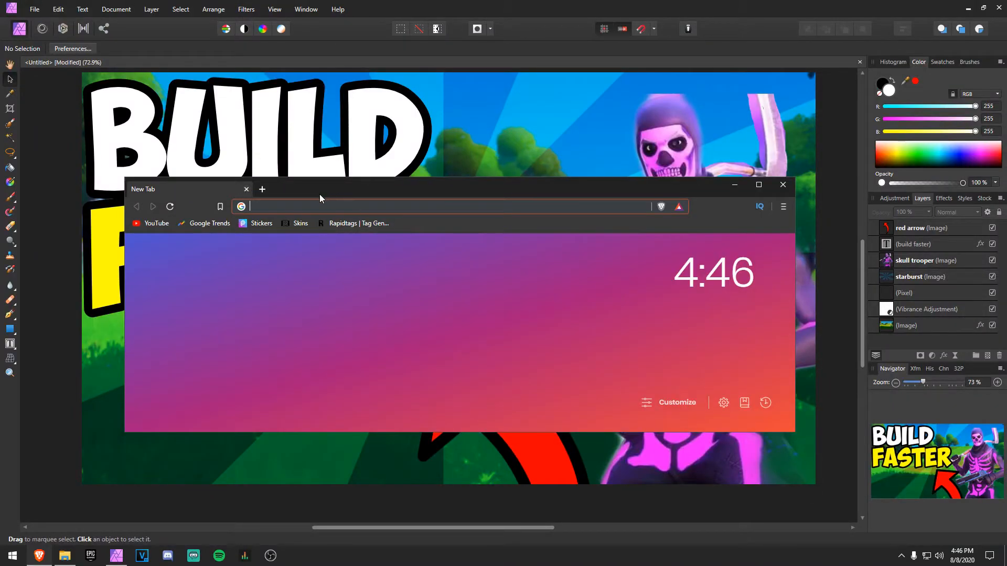
pyautogui.click(633, 156)
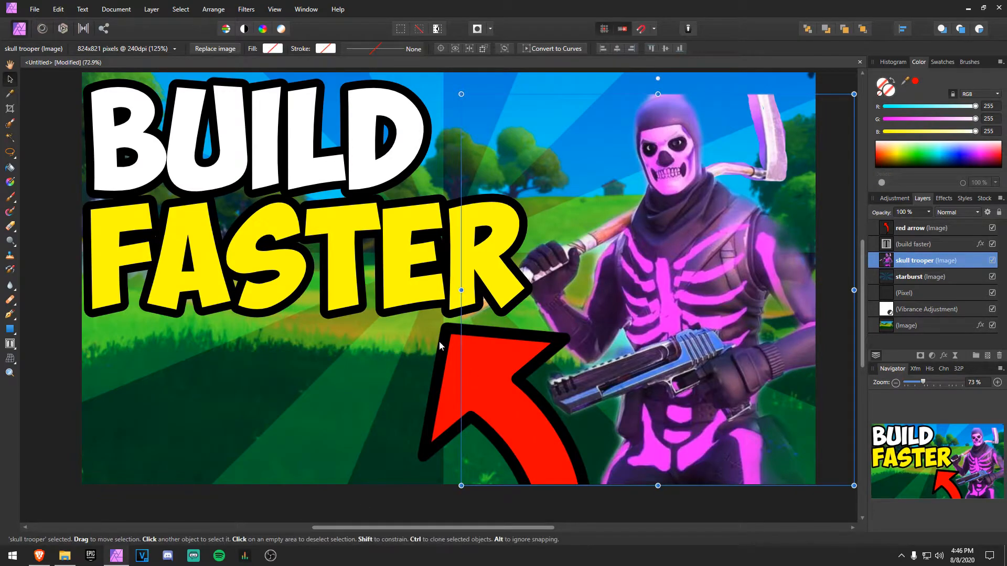
pyautogui.click(39, 556)
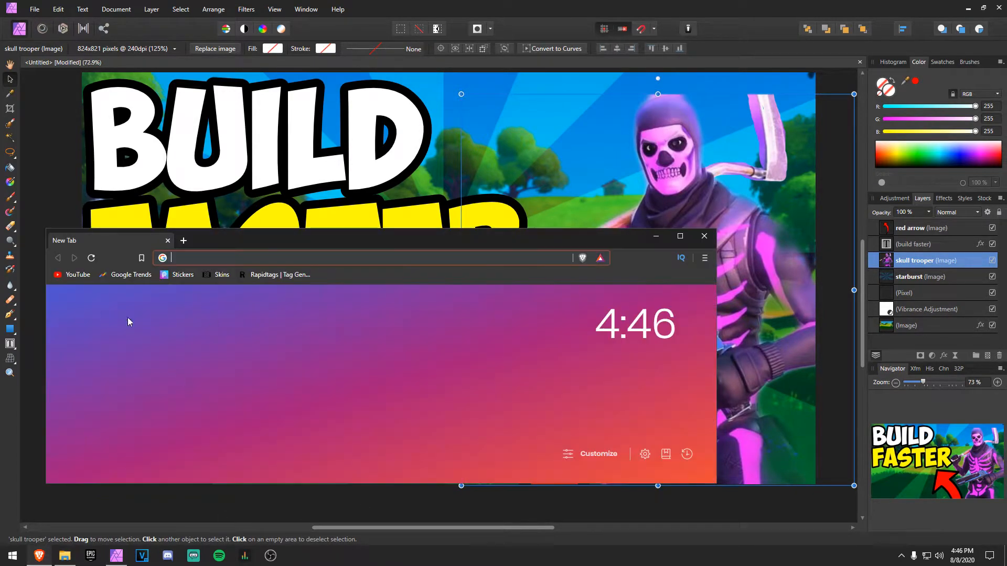
pyautogui.click(183, 280)
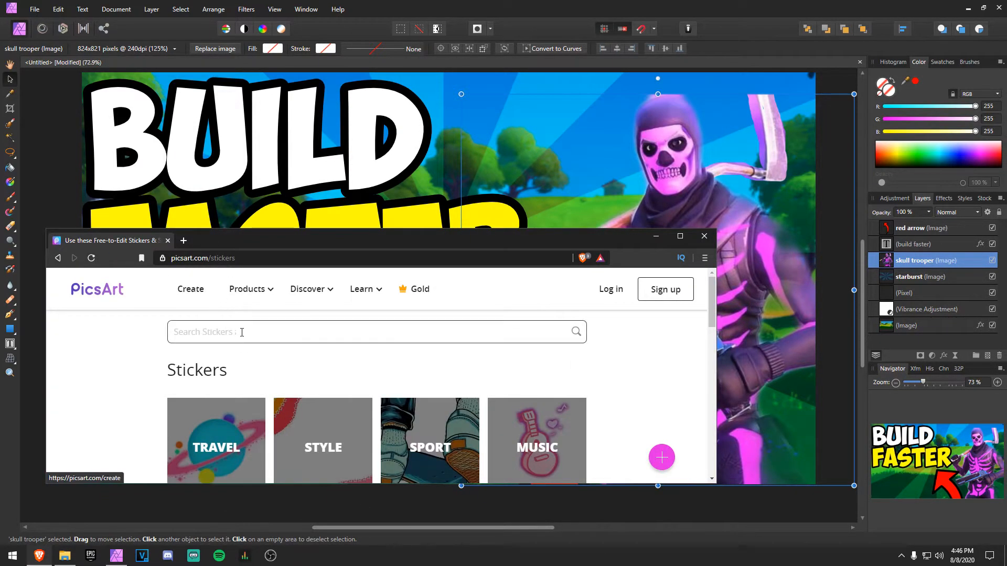
# Step: Maximize the browser window, search PicsArt for "fortnite" and restrict the results to stickers
pyautogui.doubleClick(198, 234)
pyautogui.click(265, 91)
pyautogui.write('fortnite')
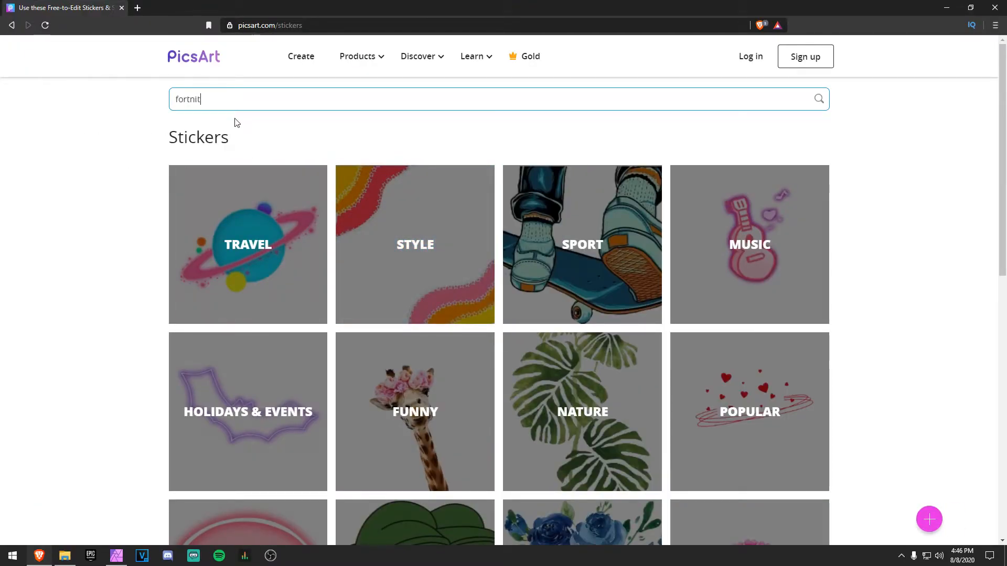
pyautogui.press('Return')
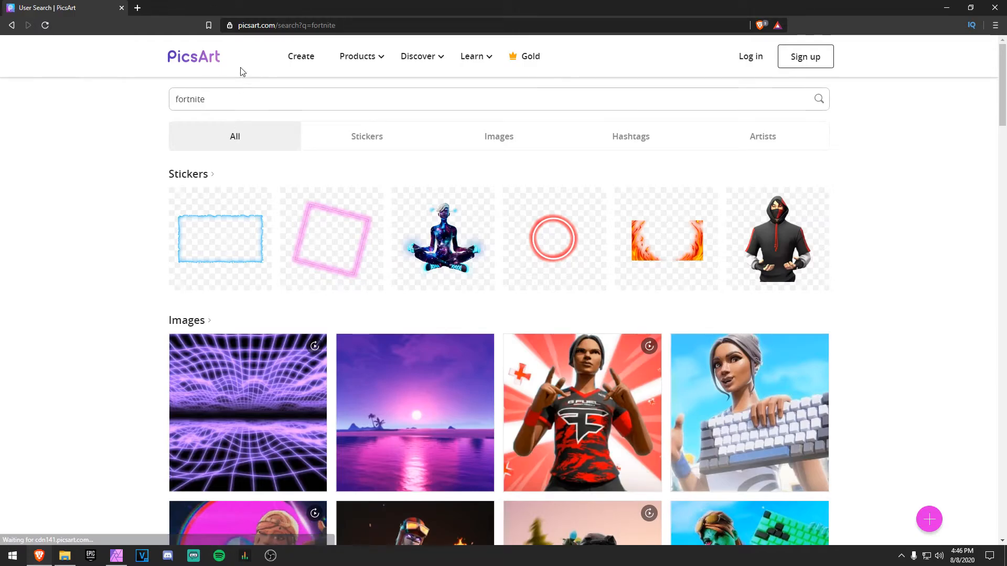
pyautogui.click(206, 173)
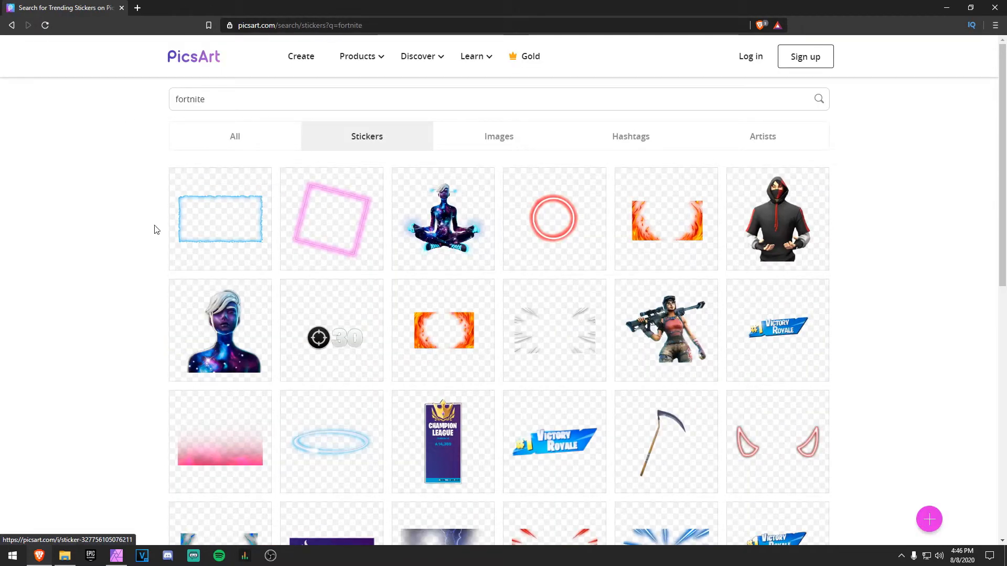
# Step: Browse the Fortnite stickers, load more results twice, and look for thumbnail effects, characters and controllers
pyautogui.scroll(-5, 400, 314)
pyautogui.scroll(1, 464, 396)
pyautogui.scroll(-5, 464, 396)
pyautogui.click(501, 281)
pyautogui.scroll(-3, 535, 389)
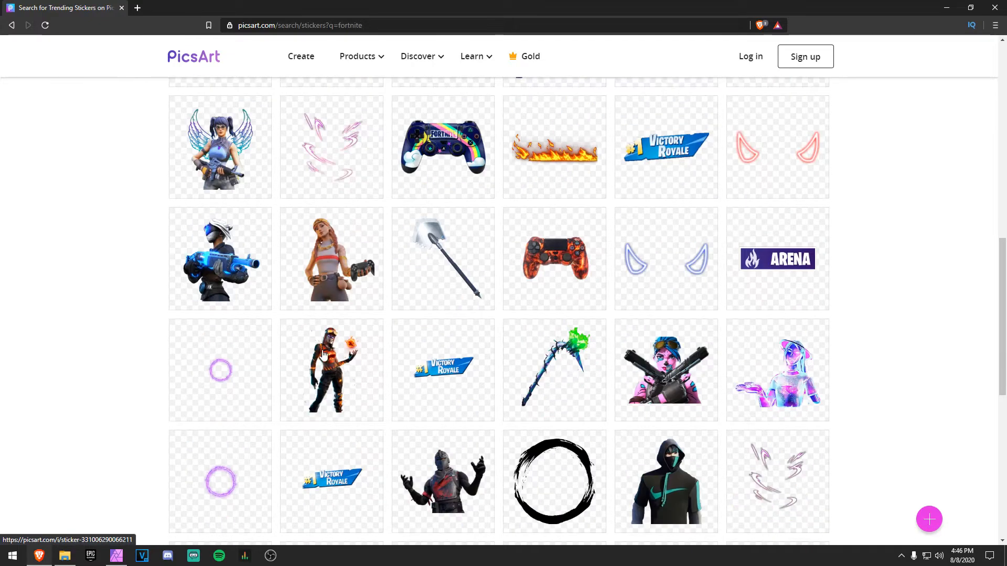
pyautogui.scroll(-5, 596, 432)
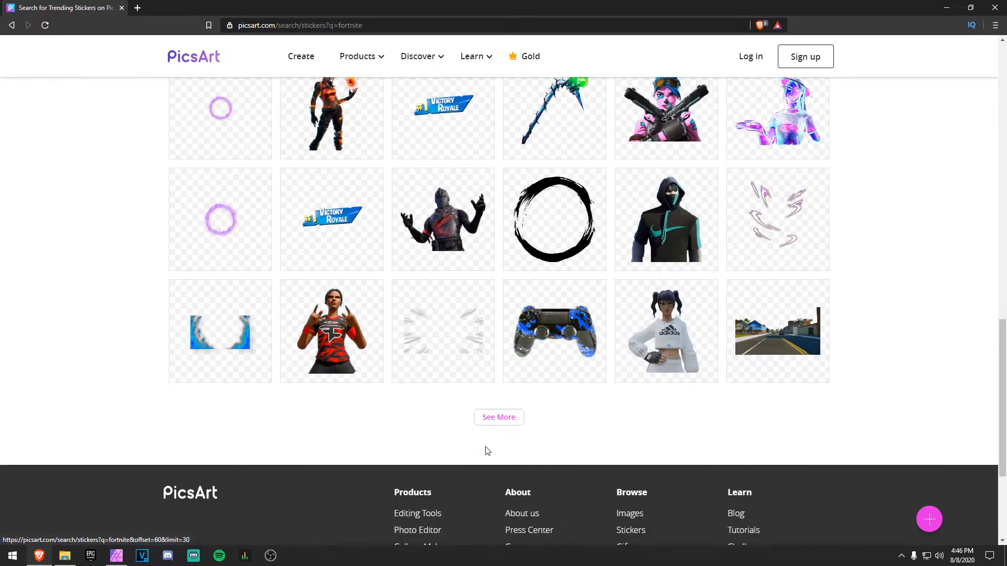
pyautogui.click(498, 418)
pyautogui.scroll(-4, 335, 407)
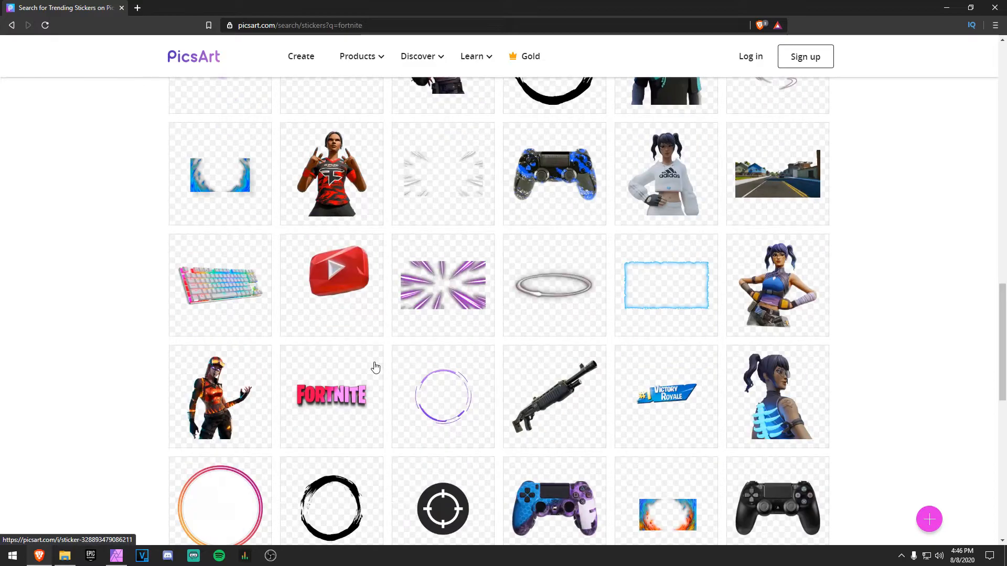
pyautogui.scroll(-3, 459, 341)
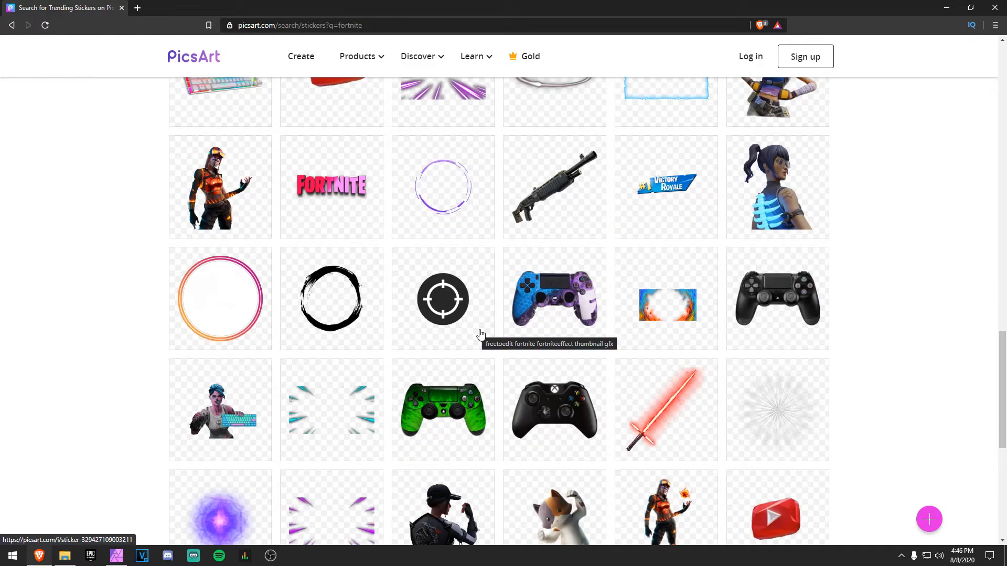
pyautogui.scroll(-3, 479, 334)
pyautogui.click(478, 451)
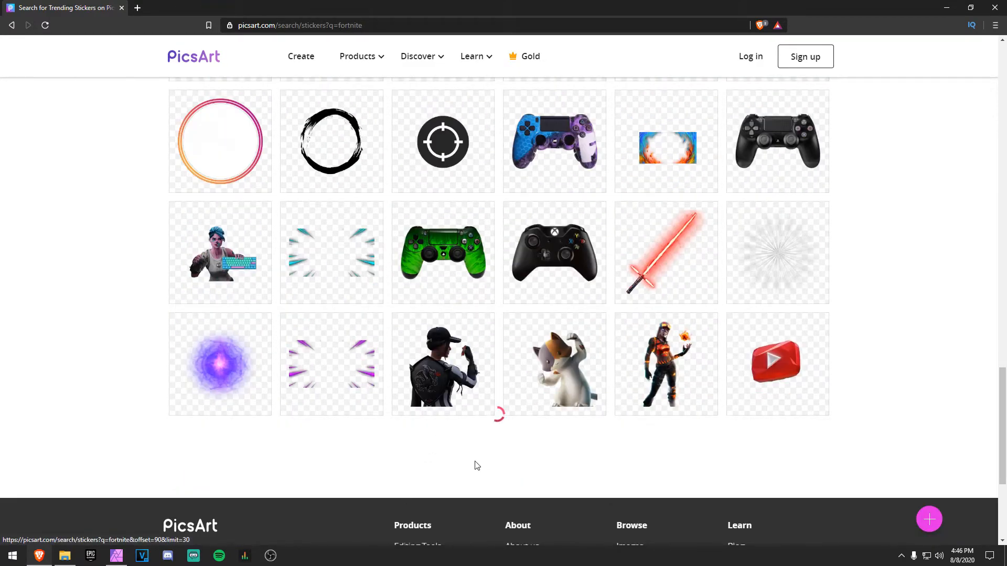
pyautogui.click(362, 265)
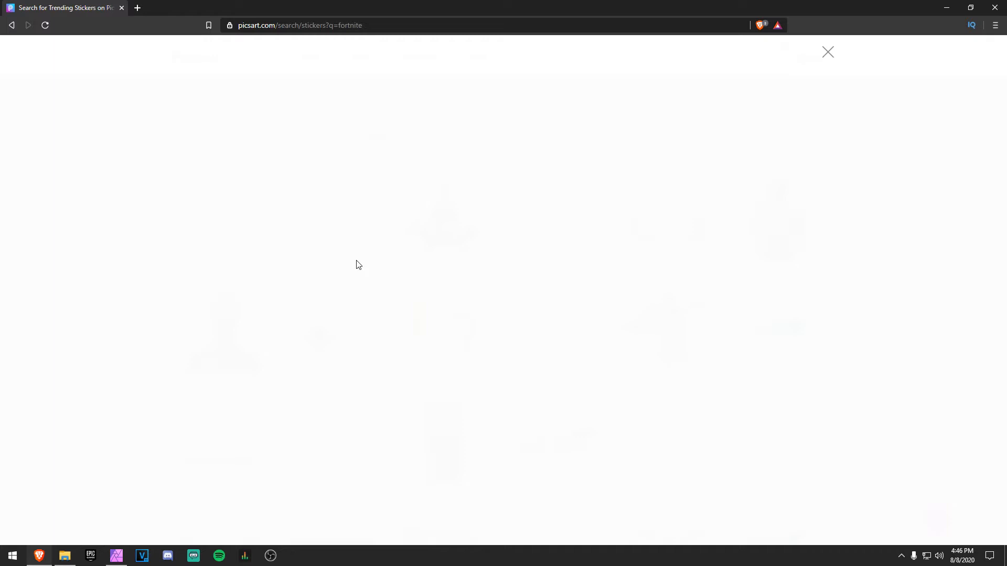
pyautogui.click(13, 24)
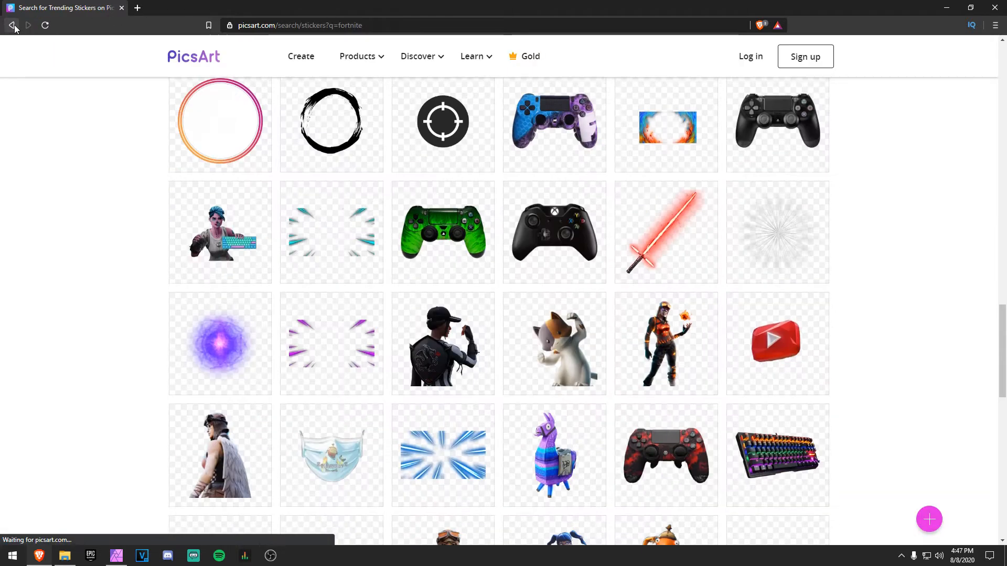
# Step: Open the blue speed-lines sticker in a separate tab, load it in the PicsArt editor and close the sticker's own tab
pyautogui.rightClick(433, 233)
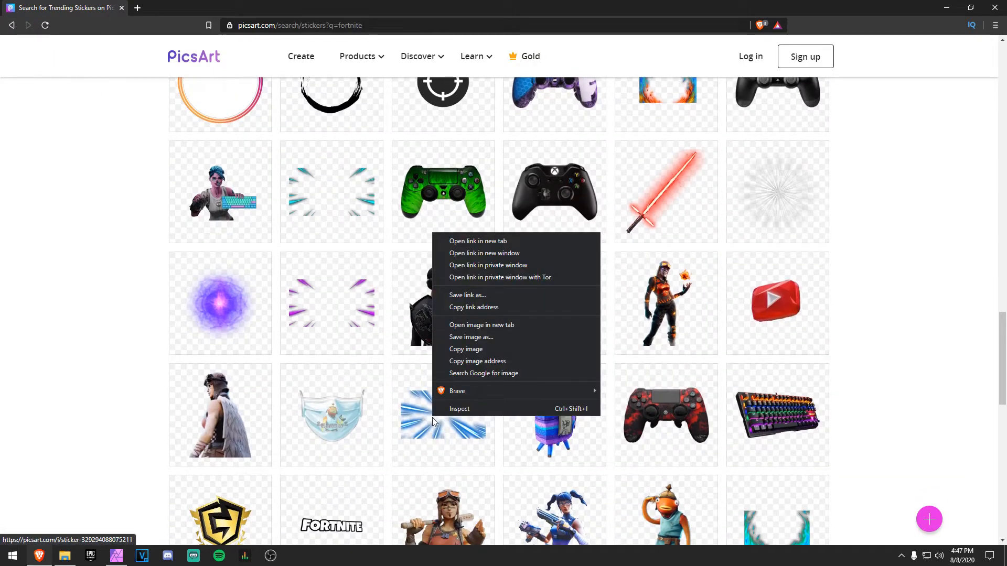
pyautogui.click(499, 241)
pyautogui.hotkey('ctrl', 'Tab')
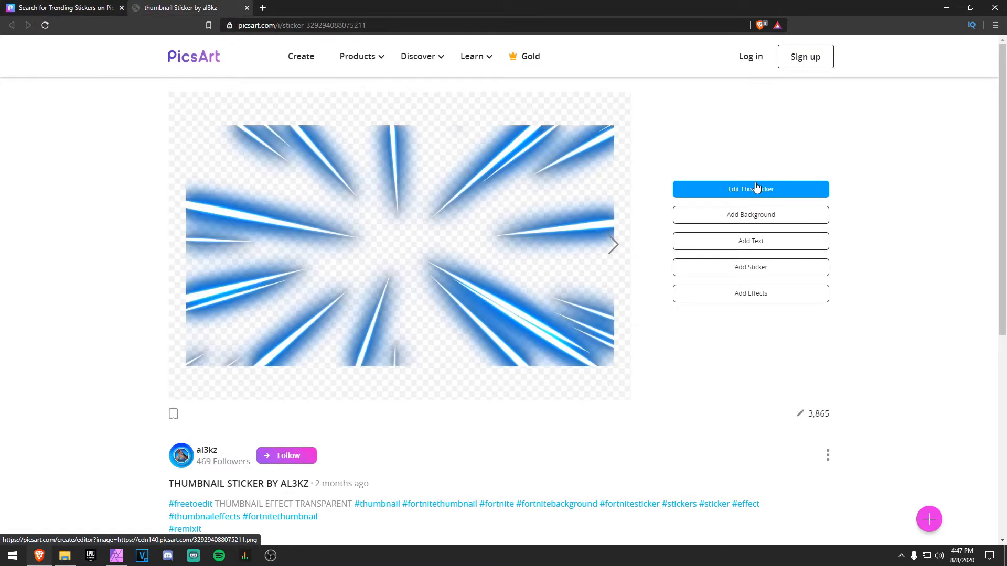
pyautogui.rightClick(760, 188)
pyautogui.click(781, 192)
pyautogui.click(292, 8)
pyautogui.click(247, 8)
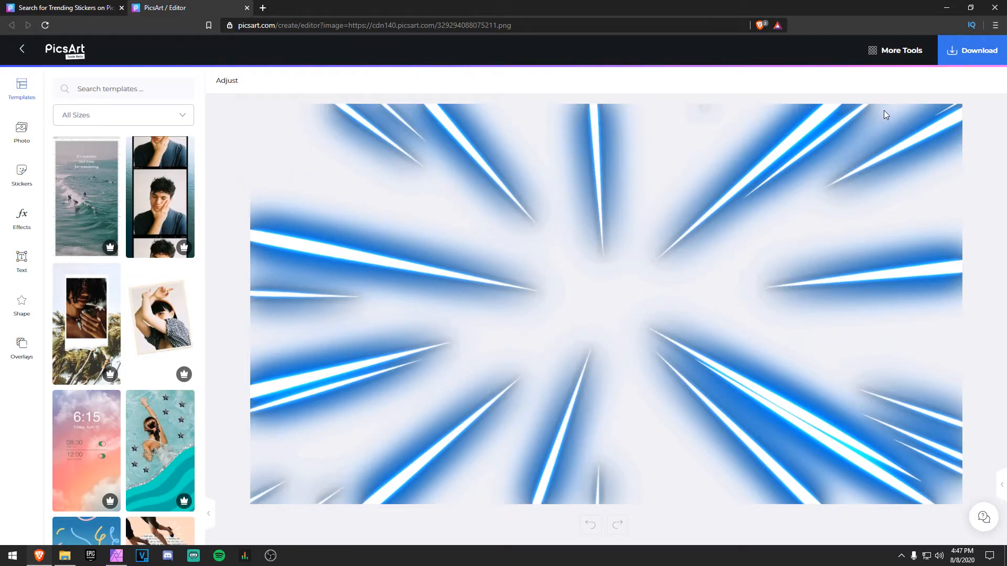
# Step: Download the blue speed-lines image as a PNG named "yeeter totttt" into a subfolder of the Graphics folder
pyautogui.click(961, 54)
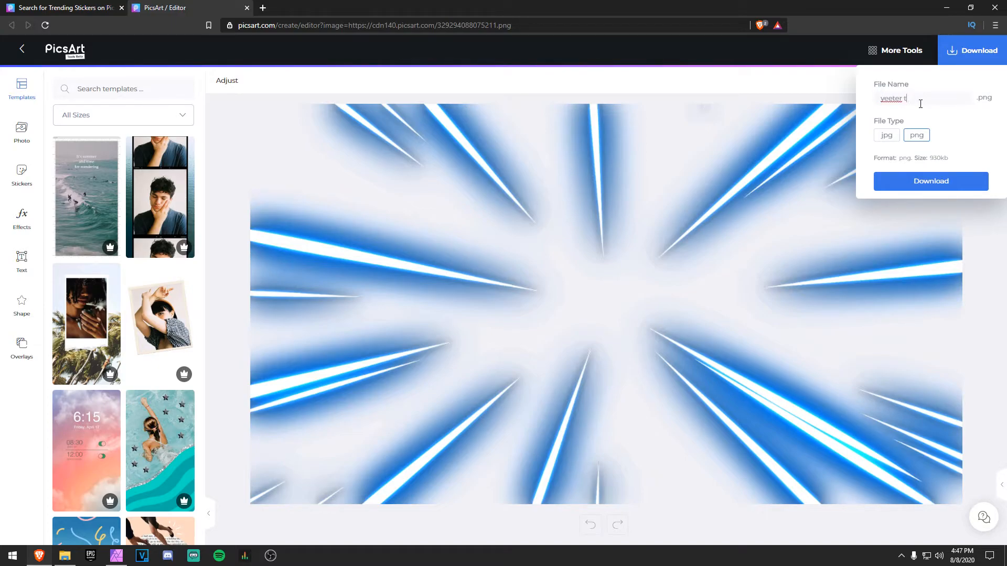
pyautogui.click(899, 184)
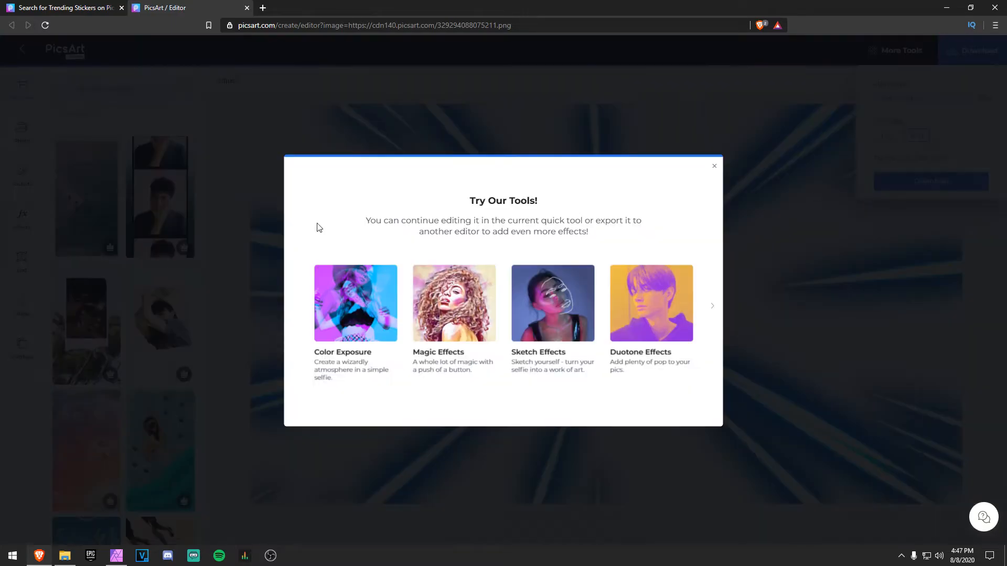
pyautogui.click(26, 69)
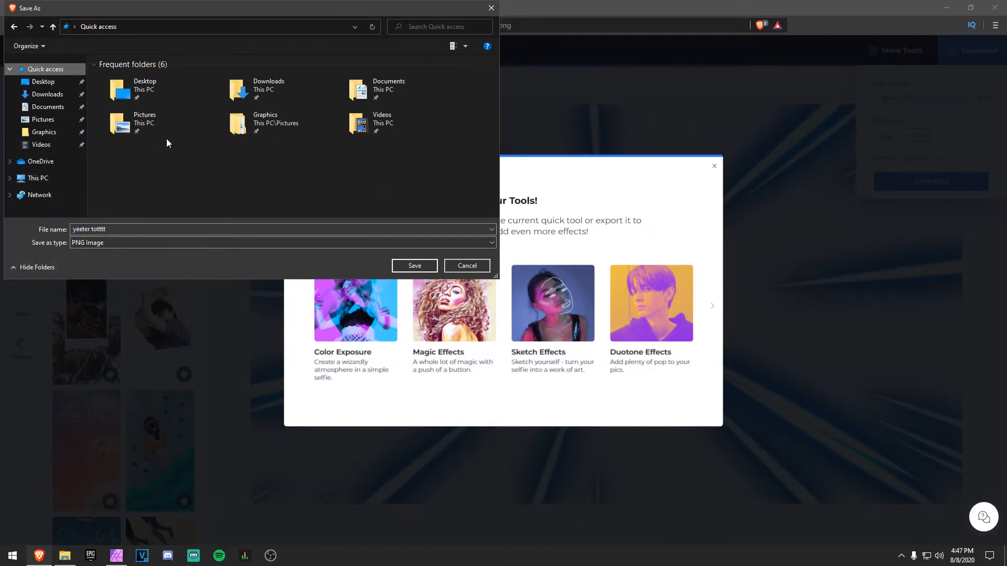
pyautogui.doubleClick(301, 134)
pyautogui.doubleClick(116, 112)
pyautogui.click(411, 263)
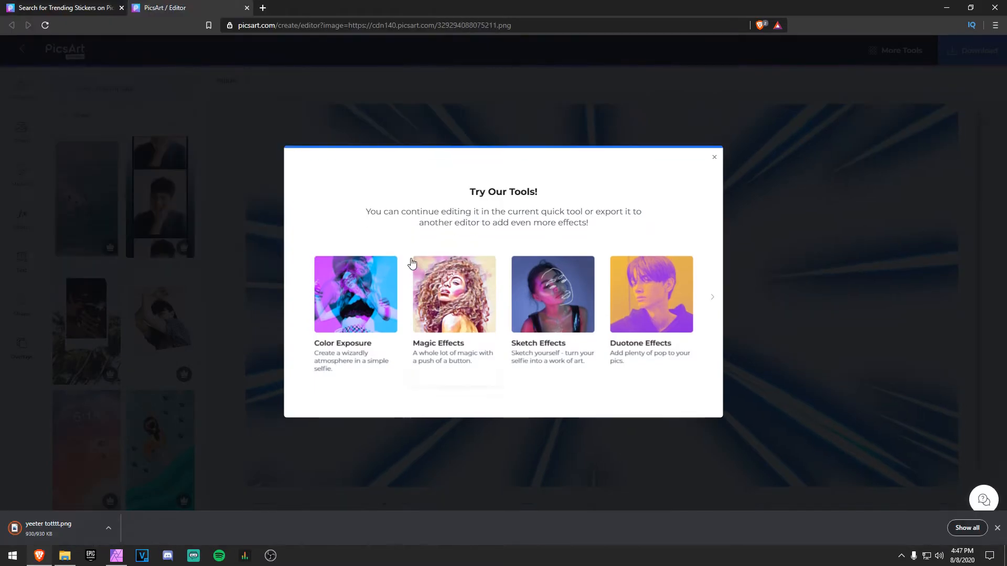
# Step: Switch to Affinity Photo, place the downloaded "yeeter totttt" speed-lines image in the thumbnail and enlarge it past the canvas edges
pyautogui.doubleClick(424, 2)
pyautogui.moveTo(96, 462); pyautogui.dragTo(191, 398)
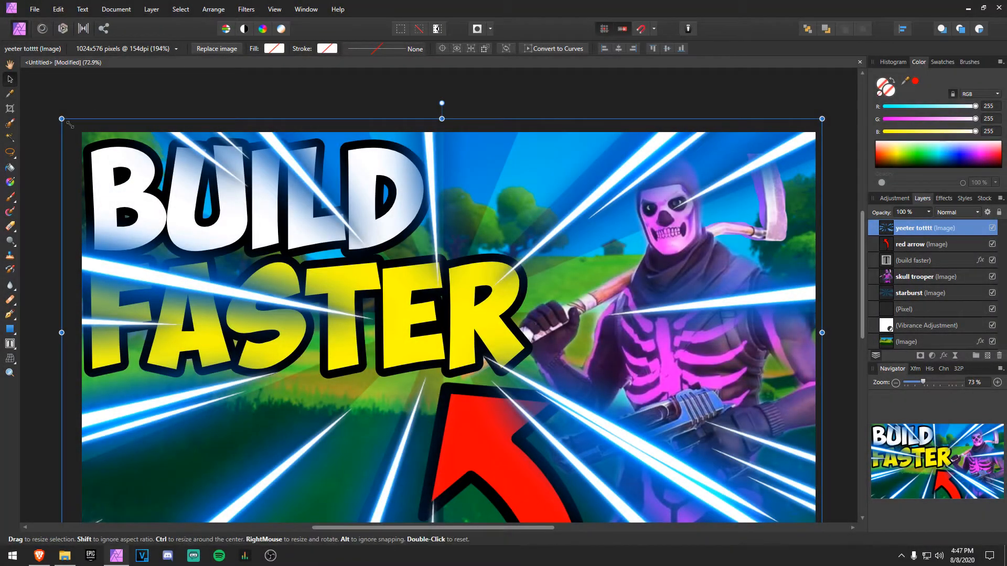
pyautogui.moveTo(61, 119); pyautogui.dragTo(24, 86)
pyautogui.moveTo(233, 193); pyautogui.dragTo(253, 209)
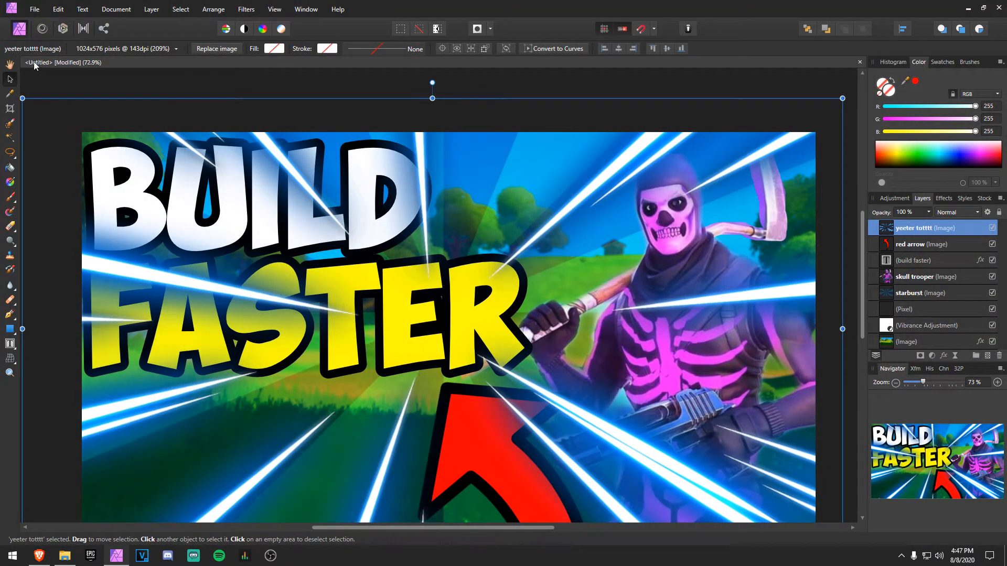
# Step: Reorder the layers so the "build faster" text and the red arrow sit above the speed-lines image
pyautogui.moveTo(942, 255); pyautogui.dragTo(923, 224)
pyautogui.scroll(-3, 666, 401)
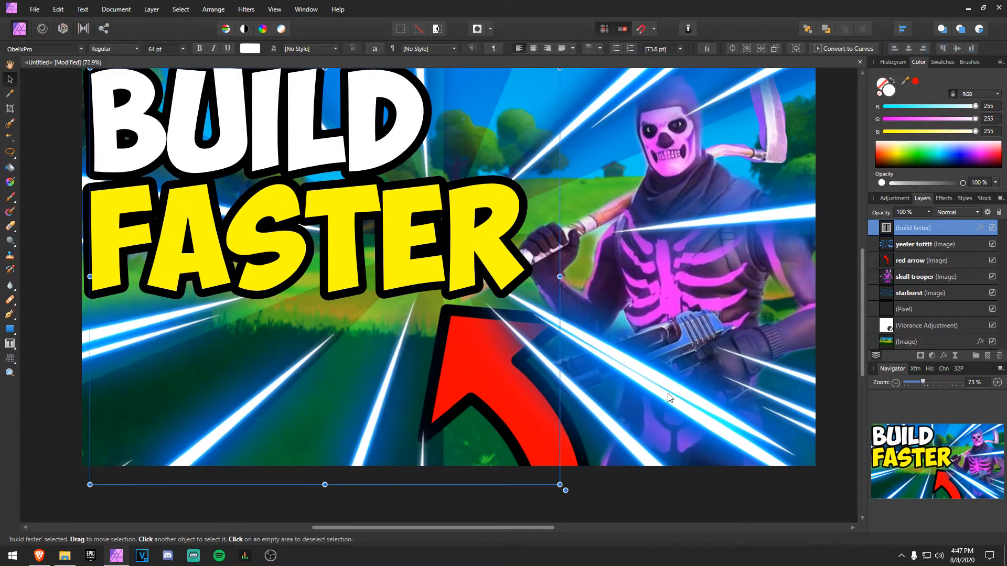
pyautogui.moveTo(913, 263)
pyautogui.mouseDown()
pyautogui.moveTo(929, 269)
pyautogui.moveTo(923, 223)
pyautogui.mouseUp()
pyautogui.click(919, 247)
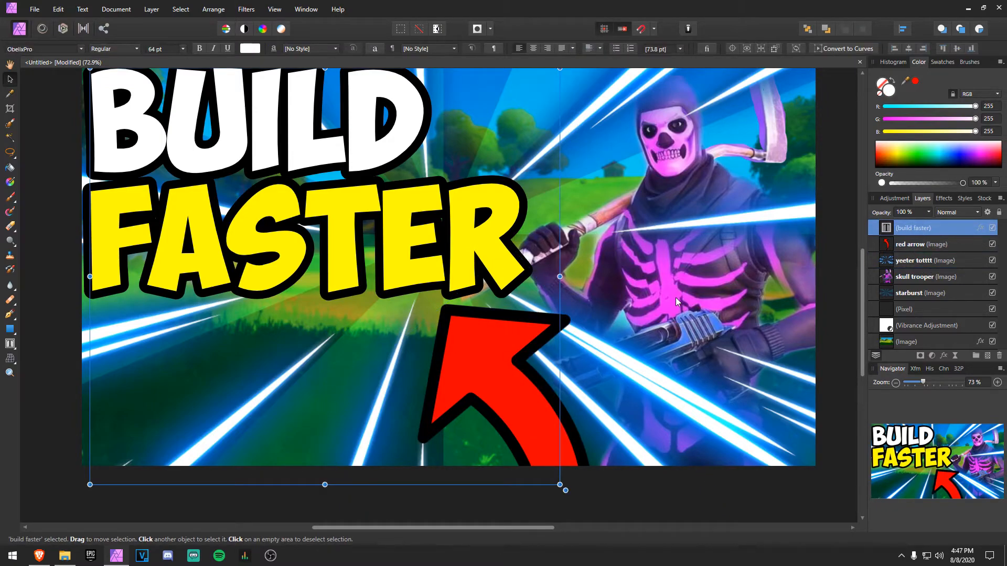
# Step: Move the skull trooper layer above the speed-lines image and check the overall composition
pyautogui.click(672, 298)
pyautogui.scroll(2, 623, 313)
pyautogui.click(925, 281)
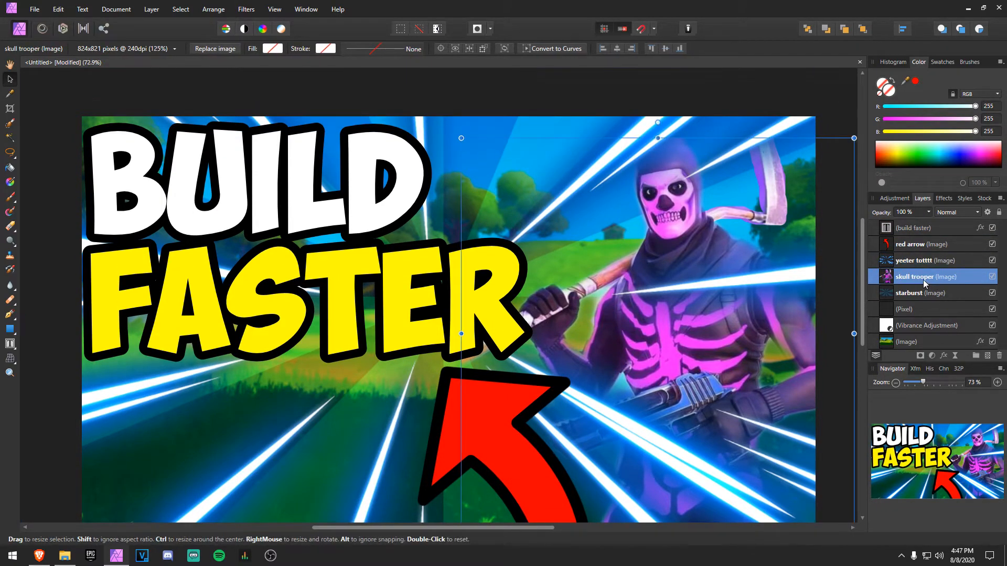
pyautogui.moveTo(920, 282); pyautogui.dragTo(926, 258)
pyautogui.click(763, 155)
pyautogui.scroll(-2, 707, 142)
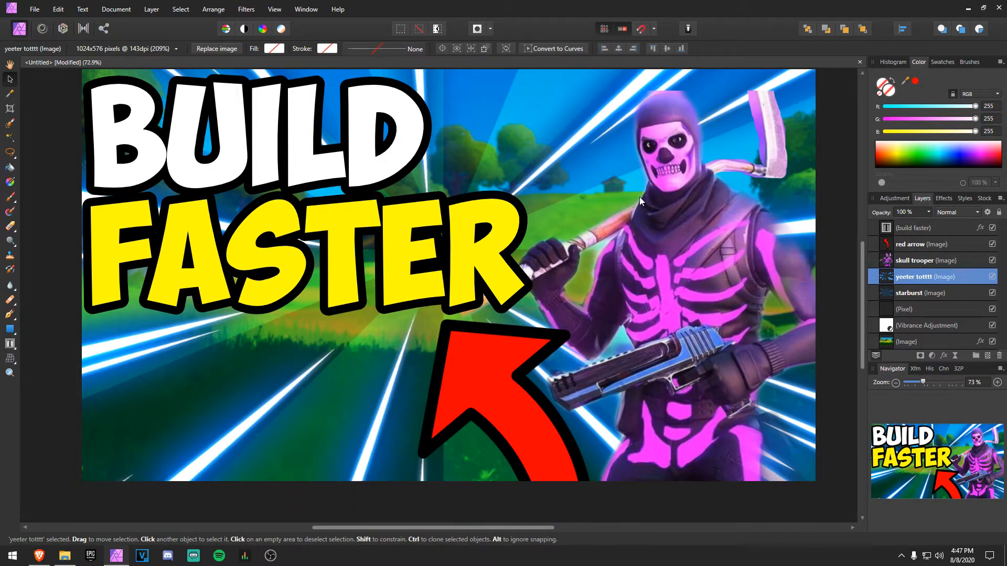
pyautogui.scroll(1, 645, 236)
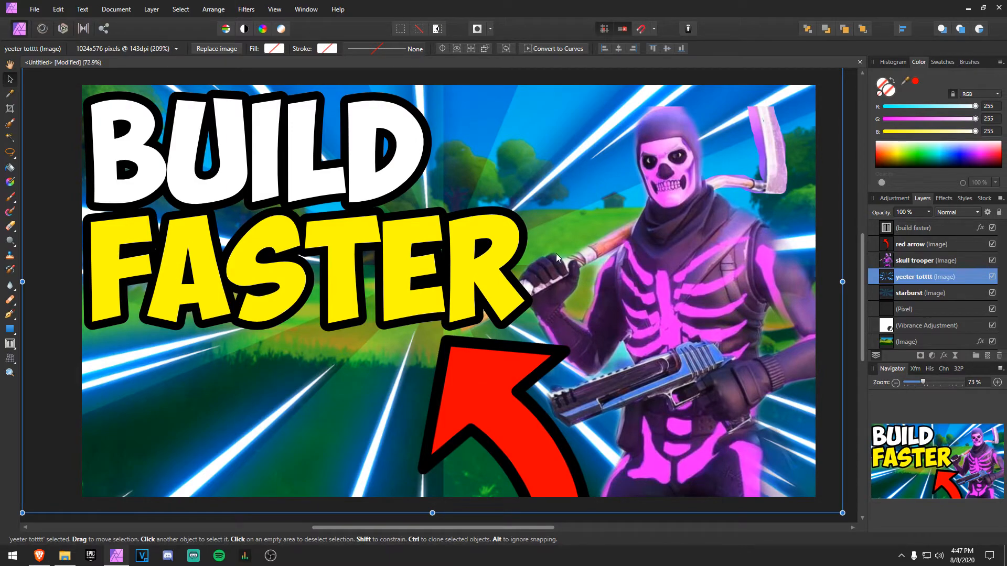
pyautogui.scroll(3, 373, 315)
pyautogui.scroll(-3, 132, 449)
pyautogui.click(690, 258)
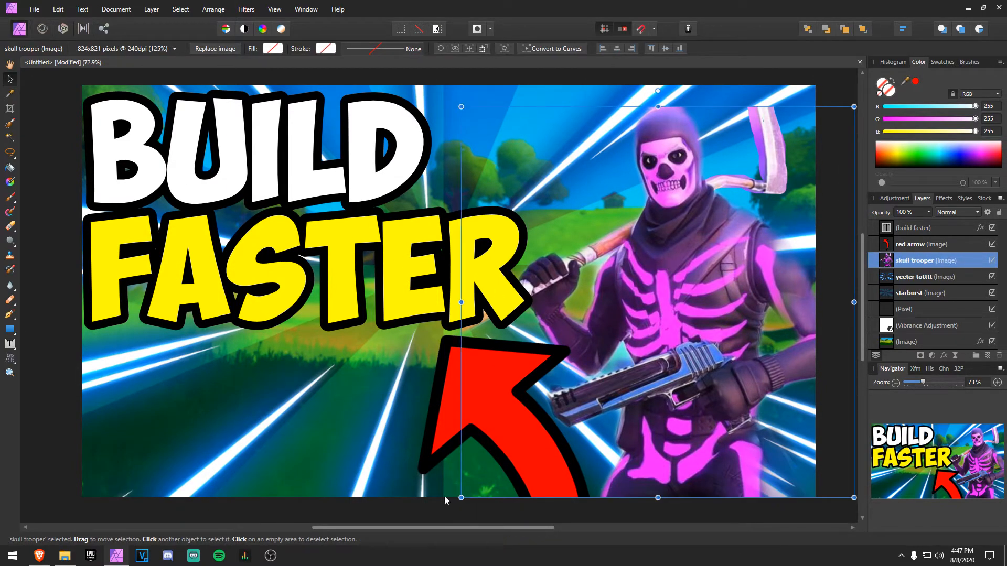
pyautogui.click(255, 486)
# Step: Switch back to the PicsArt sticker results in the browser and change the search to "fortnite build"
pyautogui.click(35, 558)
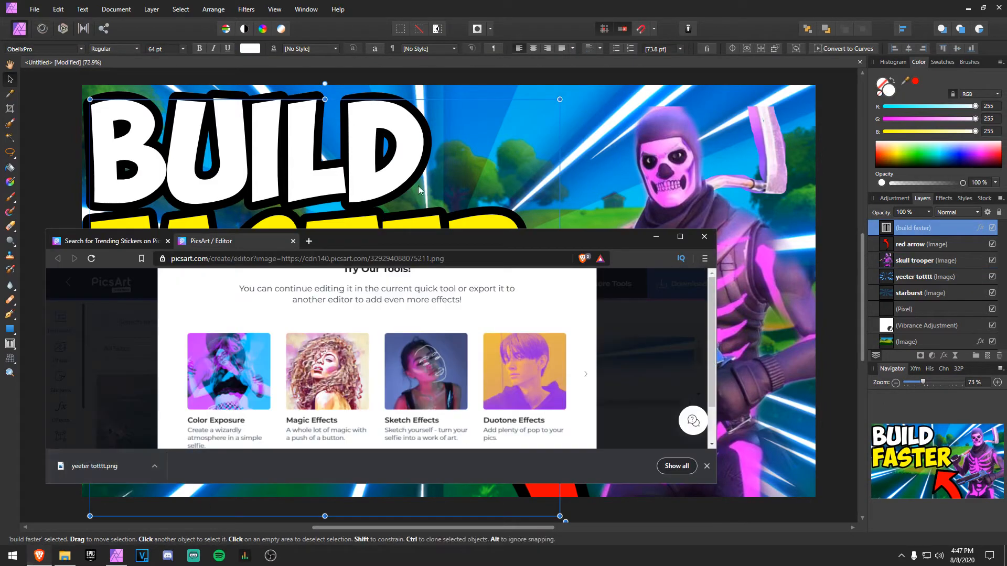
pyautogui.click(72, 242)
pyautogui.doubleClick(360, 235)
pyautogui.scroll(-5, 257, 273)
pyautogui.scroll(5, 257, 274)
pyautogui.click(236, 99)
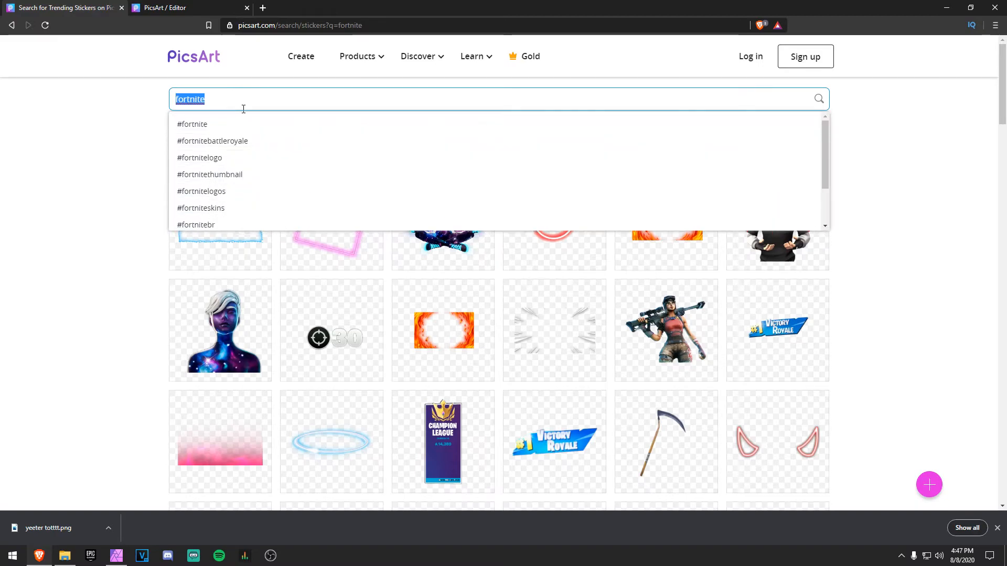
pyautogui.click(243, 108)
pyautogui.write('buuld')
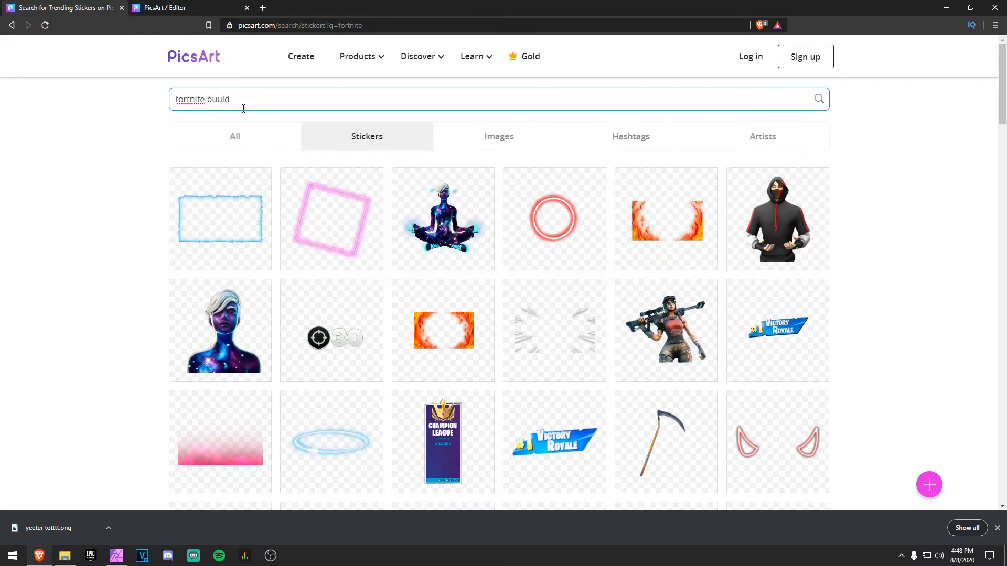
pyautogui.press('BackSpace')
pyautogui.write('ild')
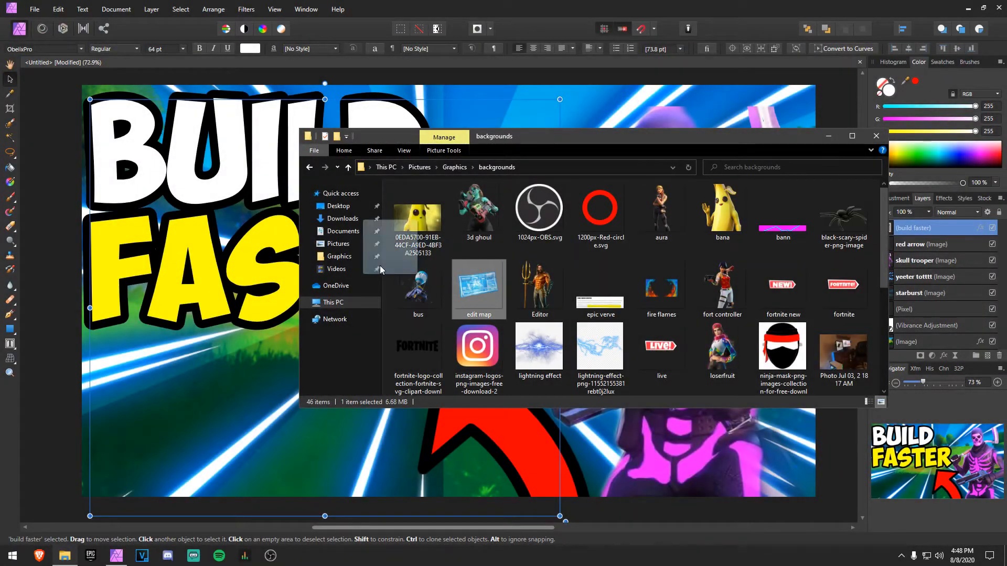
# Step: Place the "edit map" image from the backgrounds folder in the thumbnail, under the word FASTER and beside the red arrow
pyautogui.moveTo(477, 288); pyautogui.dragTo(483, 358)
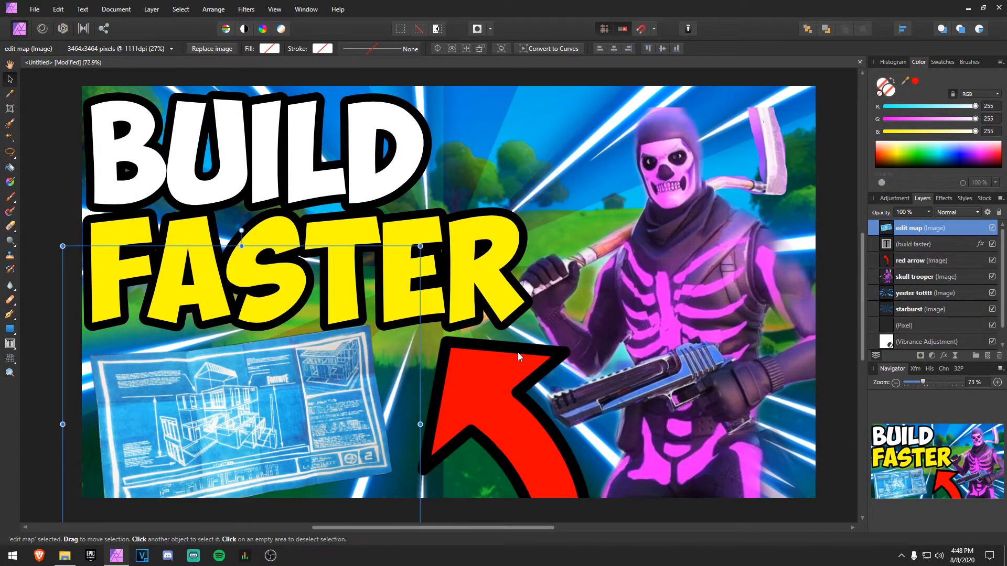
pyautogui.moveTo(272, 406)
pyautogui.mouseDown()
pyautogui.moveTo(407, 427)
pyautogui.moveTo(644, 236)
pyautogui.moveTo(706, 300)
pyautogui.moveTo(708, 315)
pyautogui.moveTo(262, 441)
pyautogui.moveTo(283, 399)
pyautogui.moveTo(269, 393)
pyautogui.mouseUp()
pyautogui.click(527, 424)
pyautogui.click(593, 480)
pyautogui.click(59, 318)
pyautogui.scroll(1, 59, 317)
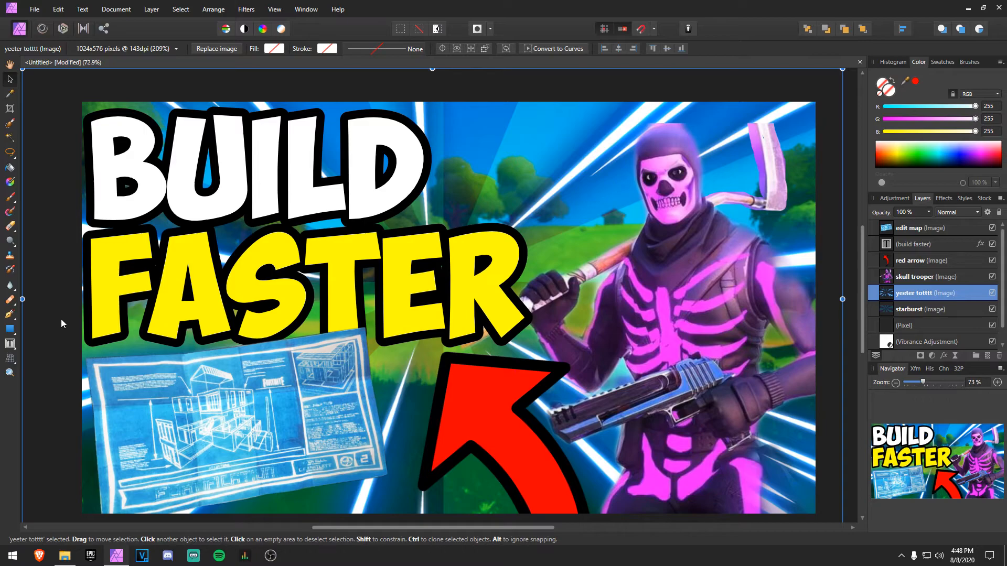
# Step: Shift the blueprint image slightly down so it clears the FASTER text
pyautogui.click(288, 428)
pyautogui.scroll(-1, 300, 413)
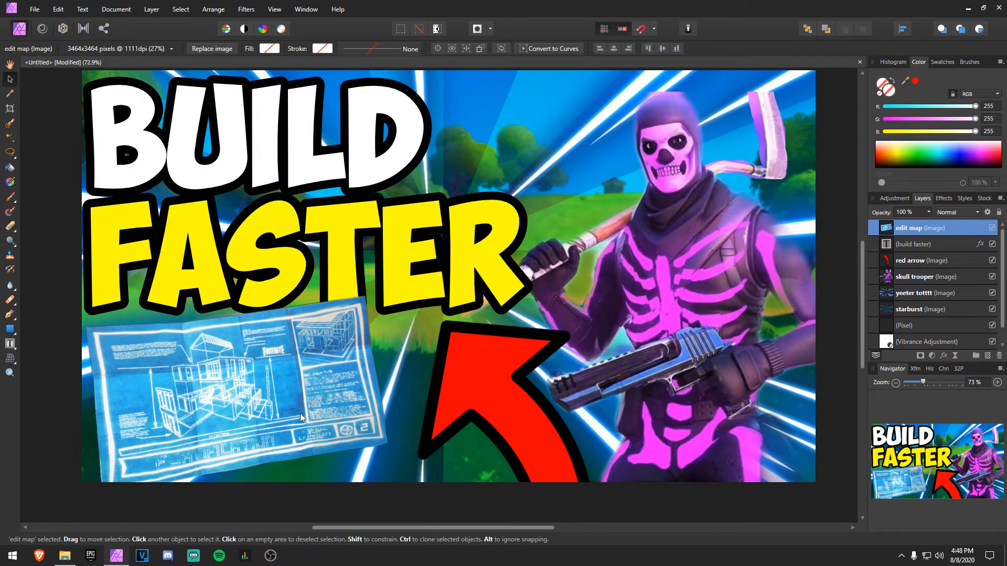
pyautogui.moveTo(301, 404); pyautogui.dragTo(301, 426)
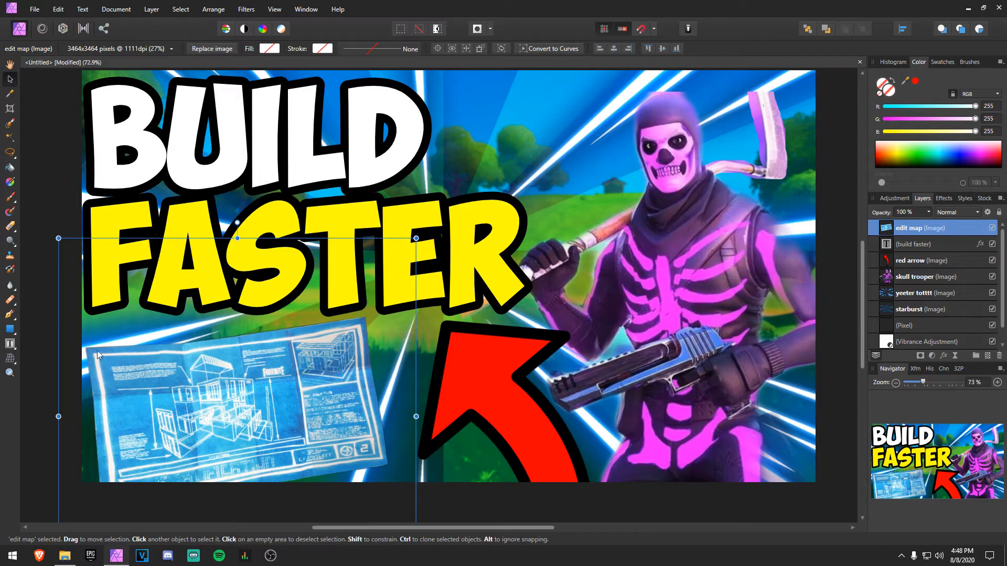
pyautogui.click(29, 337)
pyautogui.scroll(1, 235, 313)
pyautogui.click(247, 302)
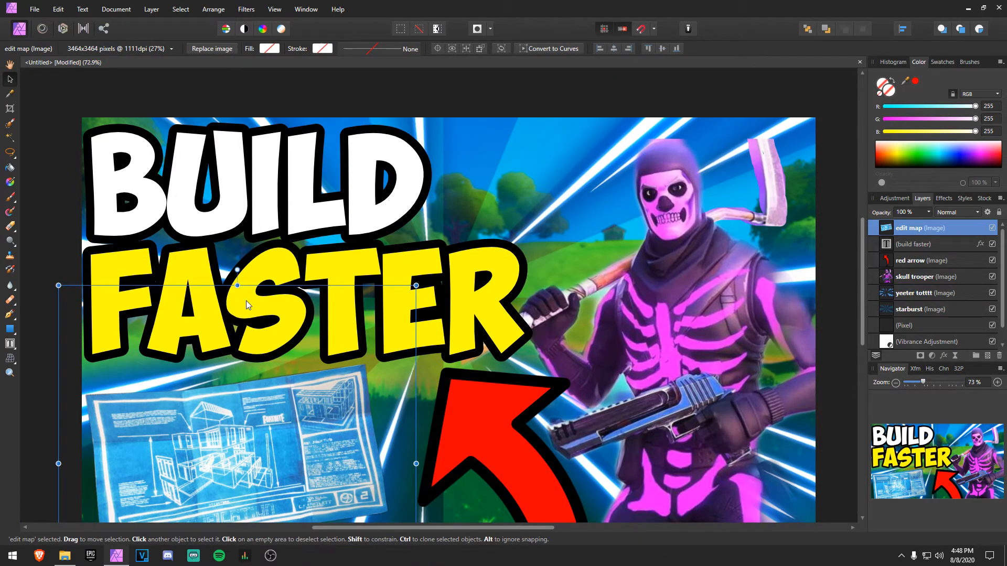
pyautogui.click(298, 203)
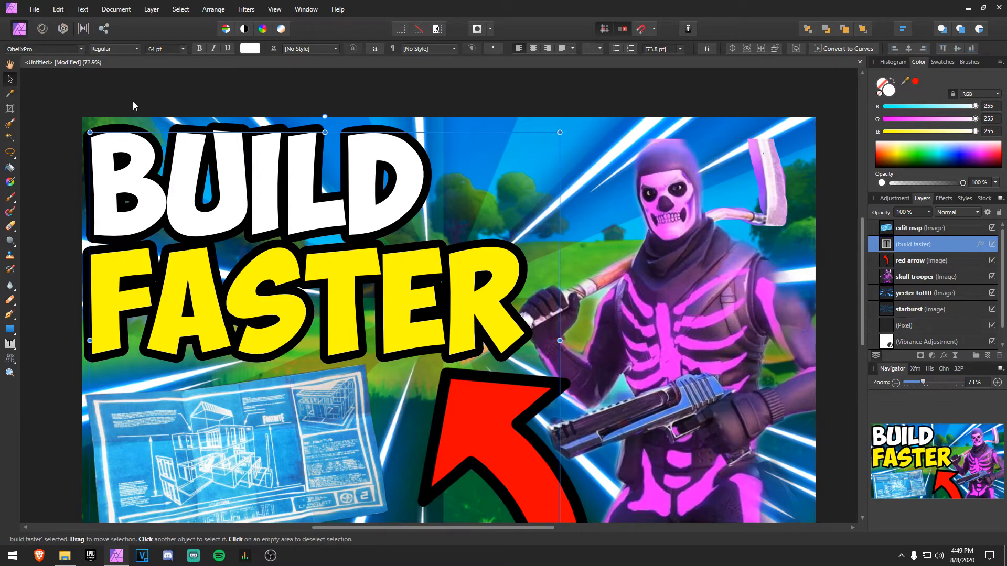
pyautogui.click(388, 101)
pyautogui.scroll(-4, 228, 325)
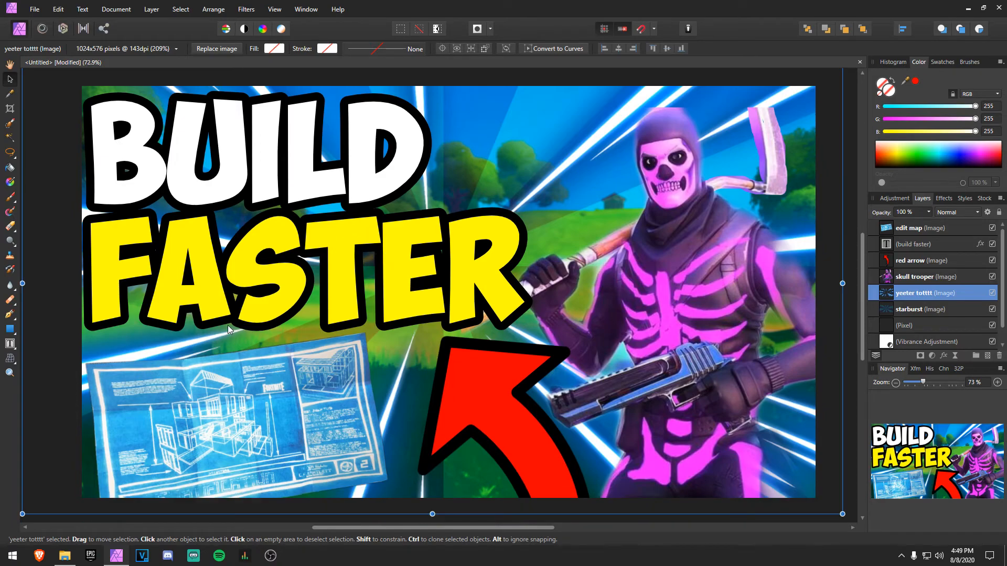
pyautogui.scroll(3, 253, 342)
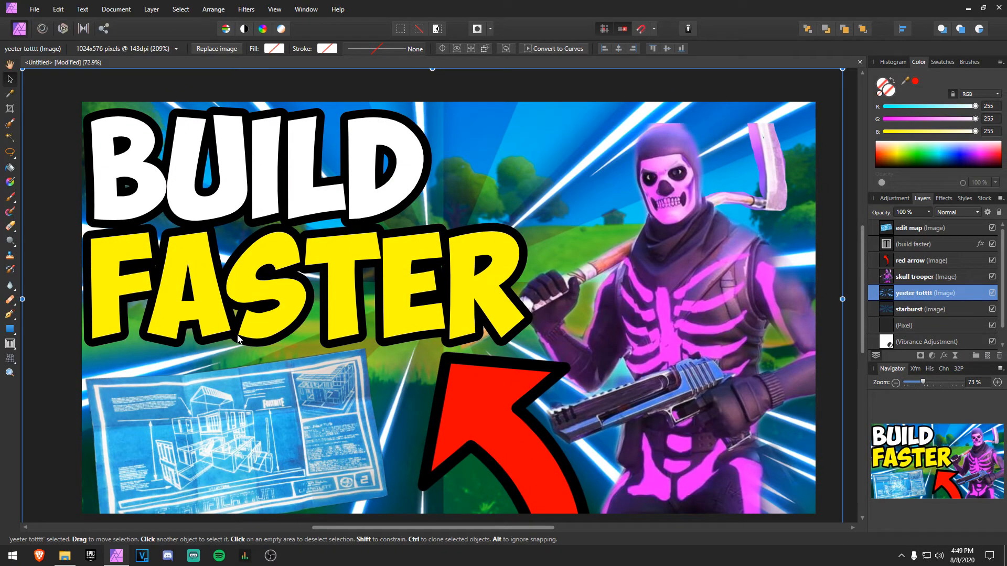
pyautogui.scroll(2, 81, 233)
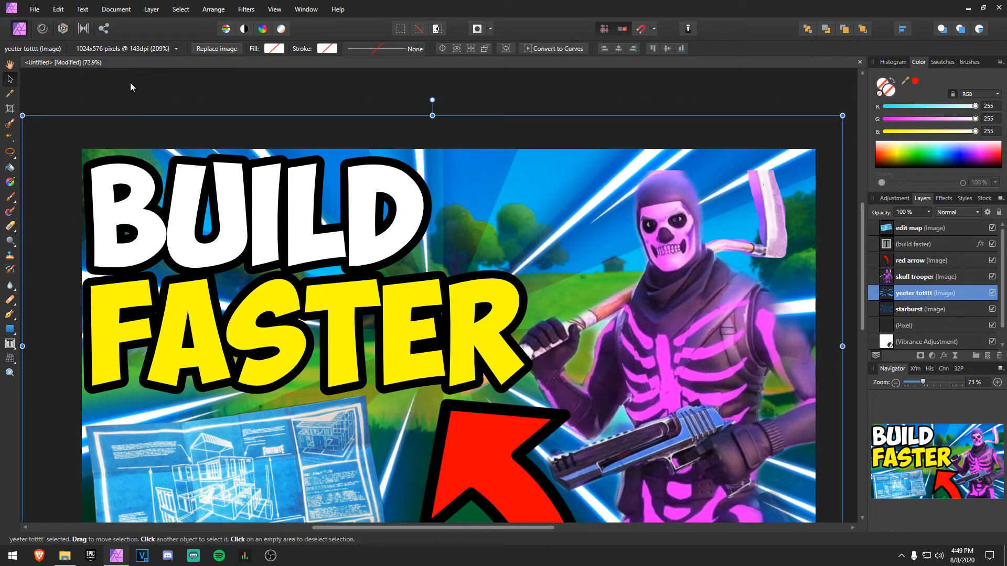
pyautogui.click(124, 124)
pyautogui.scroll(-2, 124, 124)
# Step: Check the JPEG export settings for the thumbnail and leave them without exporting
pyautogui.click(34, 9)
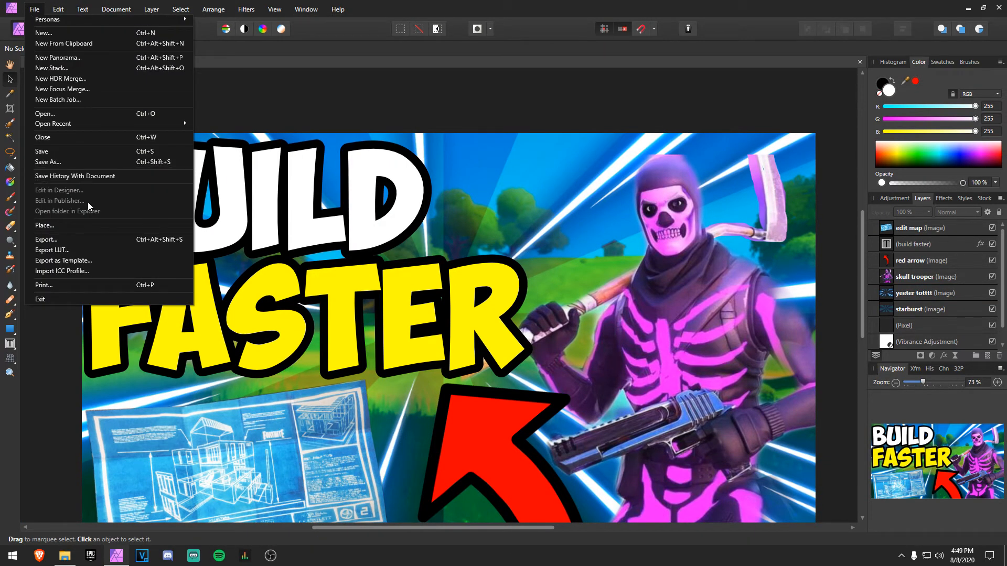
pyautogui.click(89, 240)
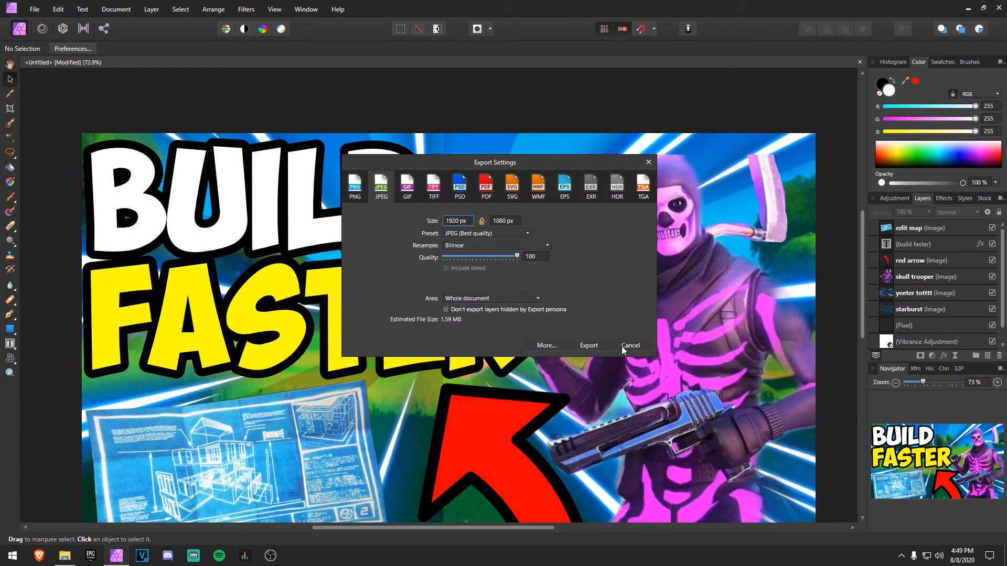
pyautogui.click(629, 344)
pyautogui.scroll(-2, 388, 356)
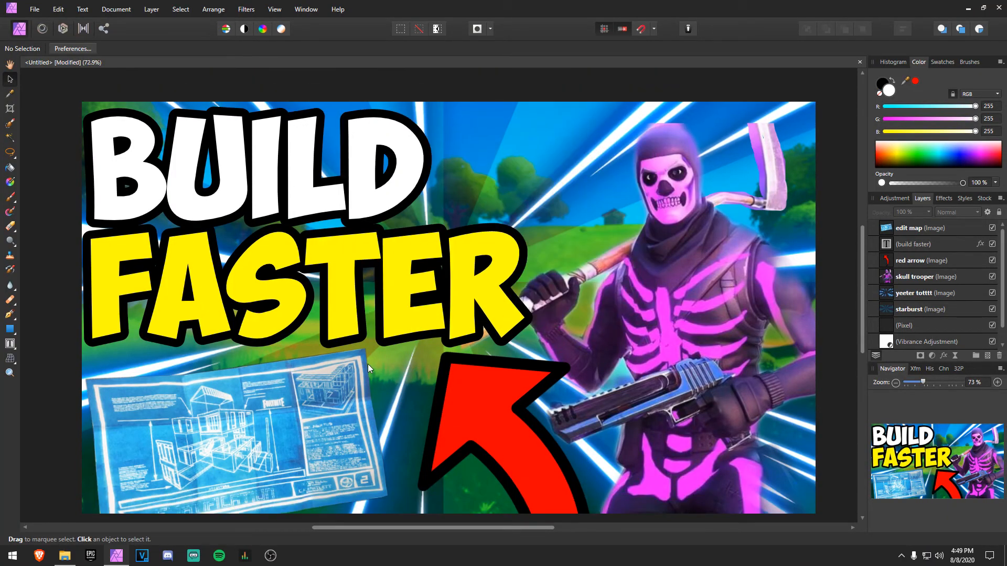